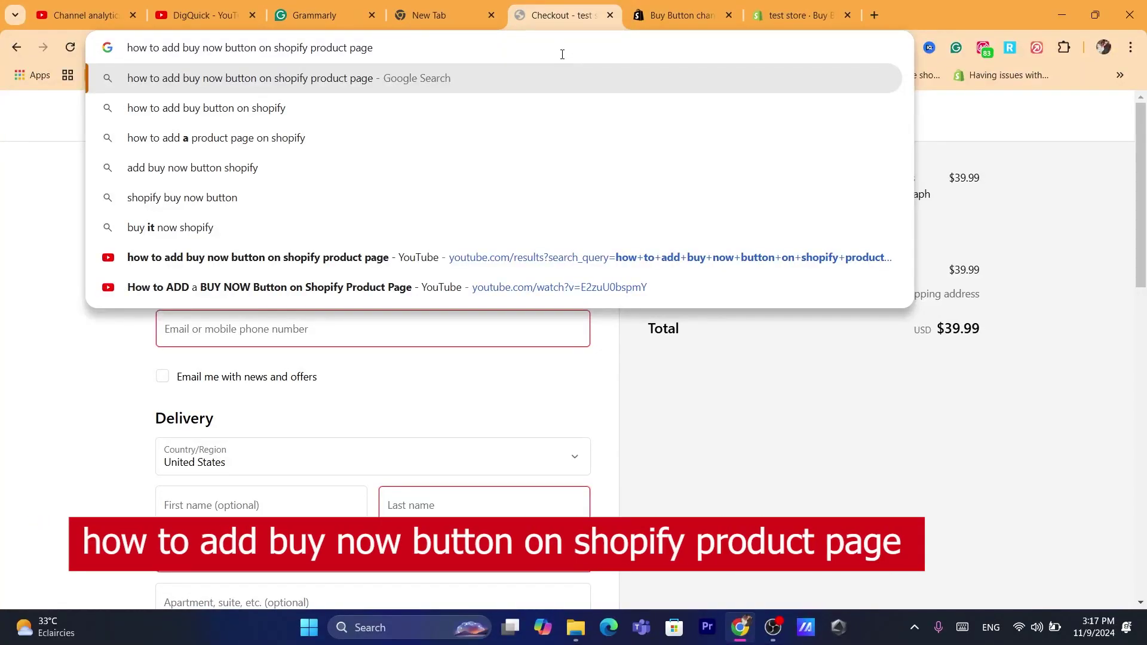
Dismiss the address suggestions and switch to the Buy Button channel app listing tab.
{"action": "type", "text": "s"}
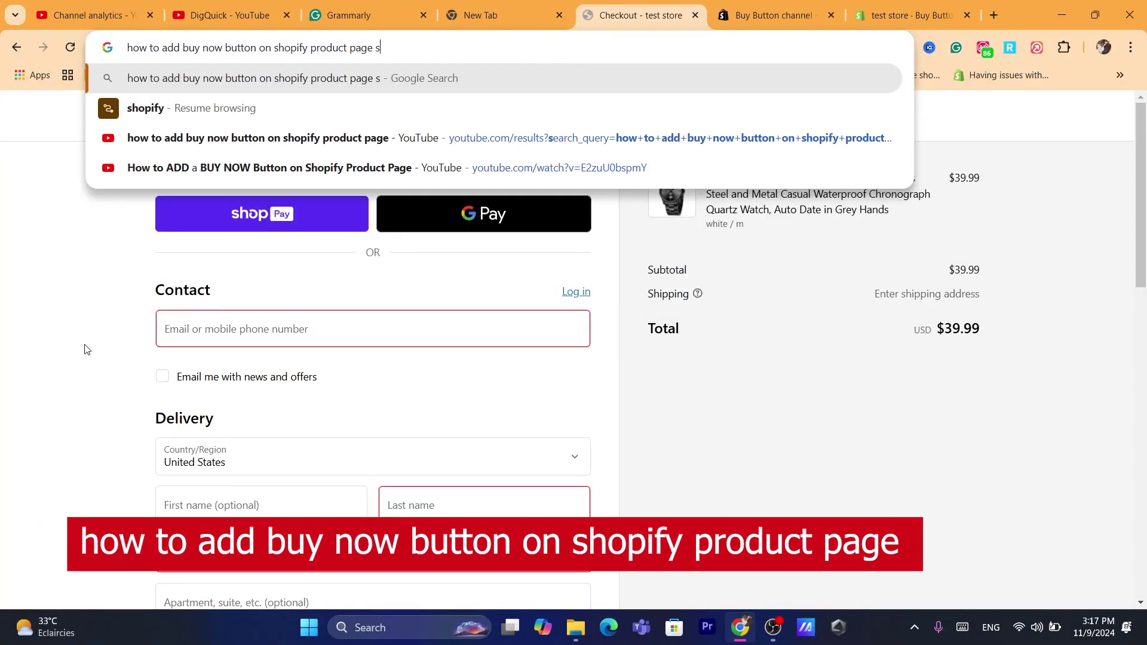
{"action": "left_click", "coordinate": [69, 351]}
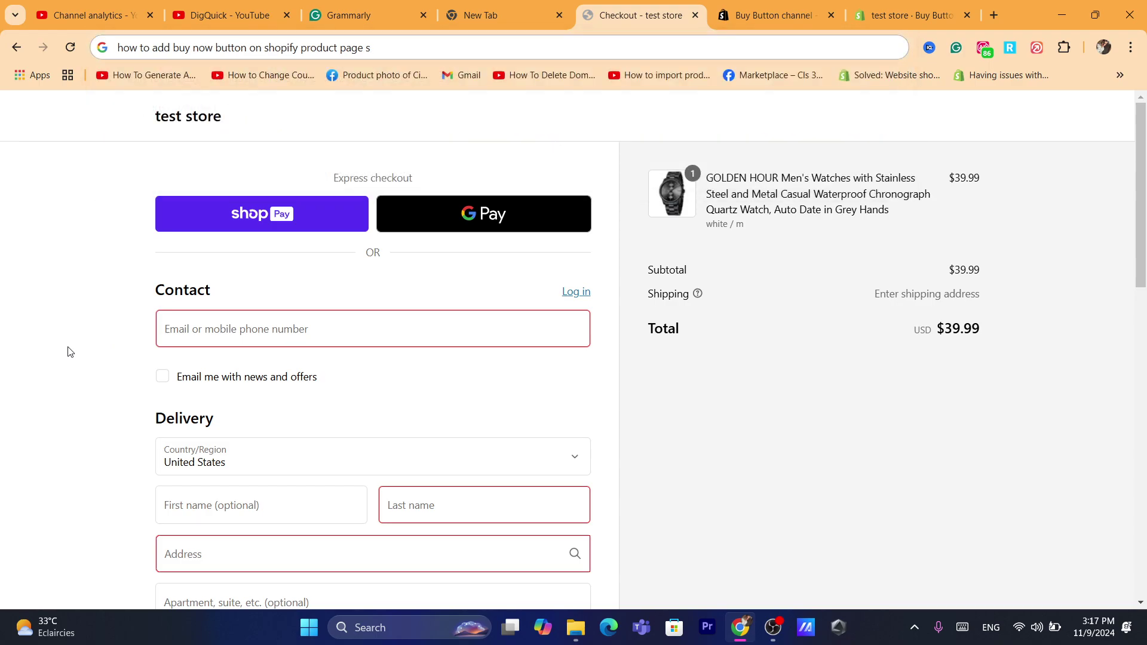
{"action": "left_click", "coordinate": [770, 6]}
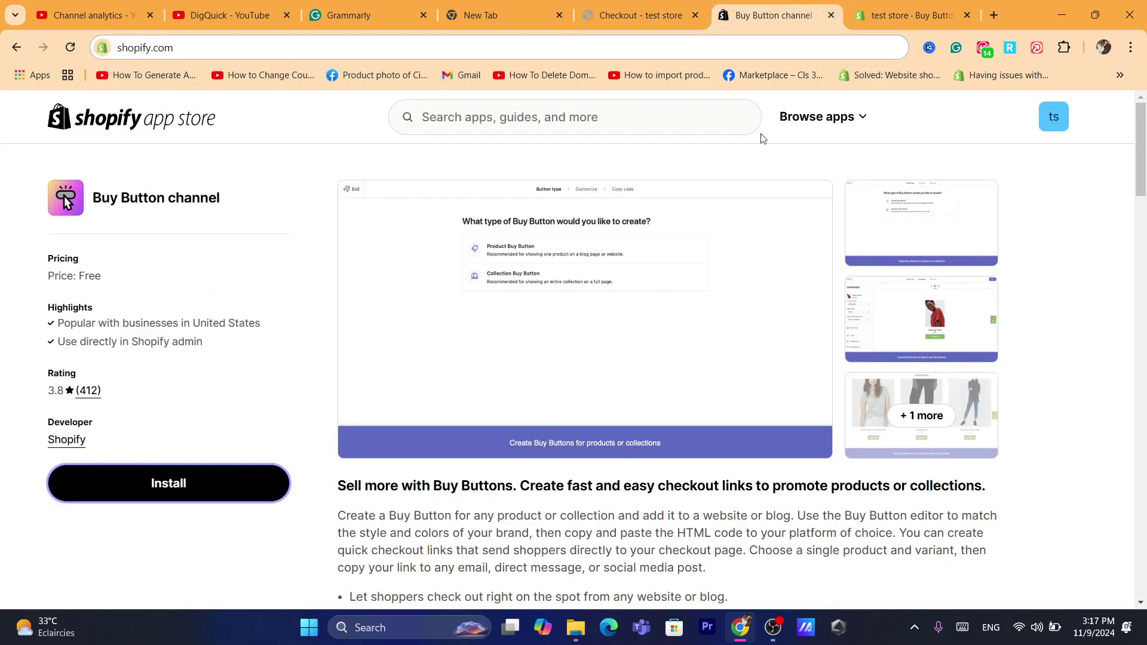
Go to the Shopify website from the address bar.
{"action": "left_click", "coordinate": [579, 47]}
{"action": "type", "text": "sh"}
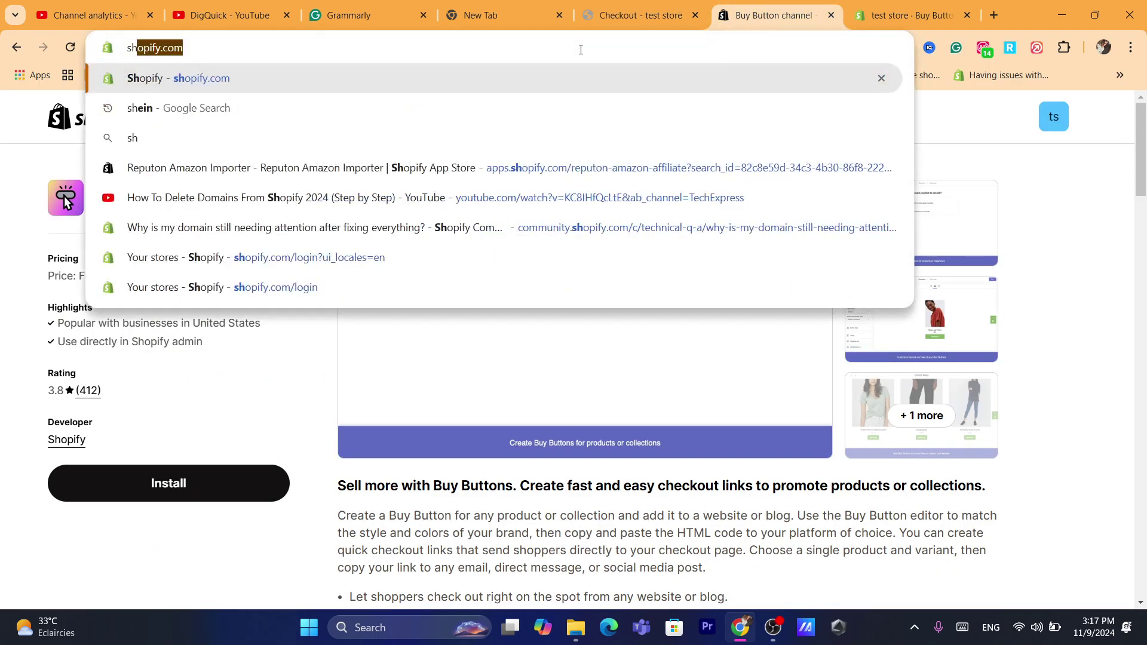
{"action": "left_click", "coordinate": [554, 73]}
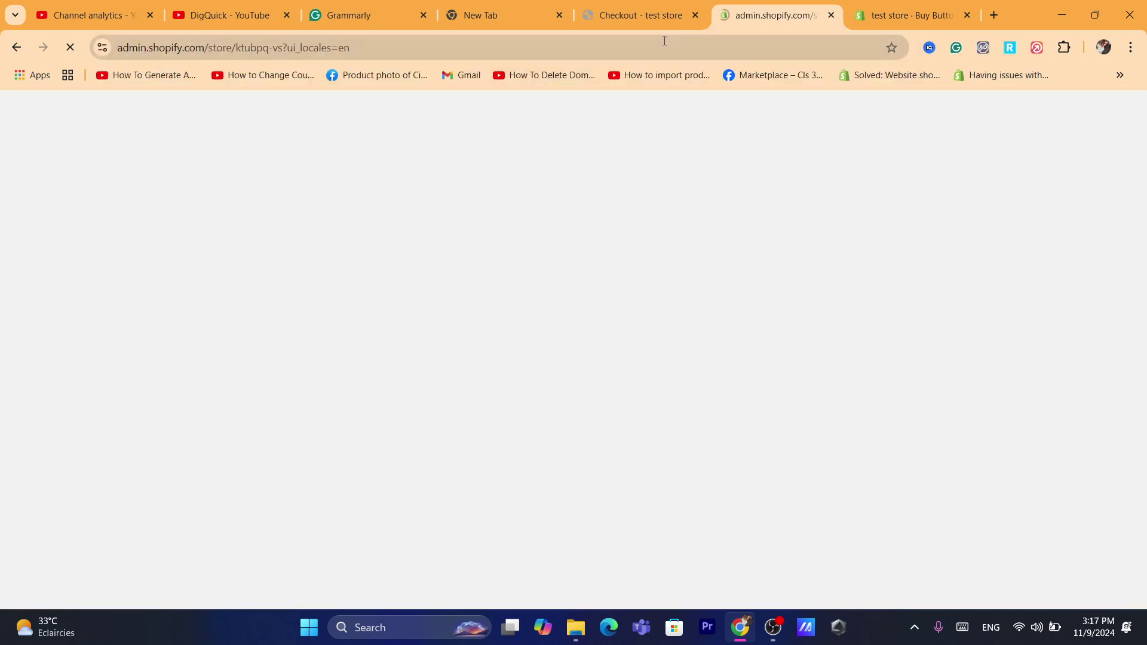
{"action": "left_click", "coordinate": [664, 41]}
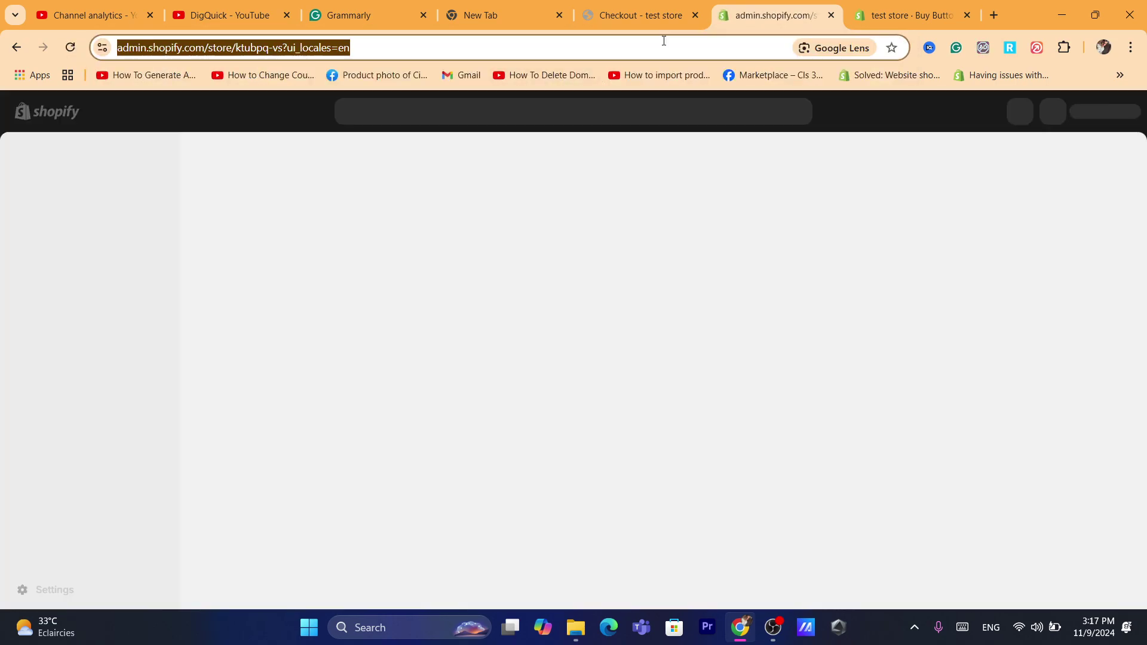
{"action": "type", "text": "s"}
{"action": "left_click", "coordinate": [189, 443]}
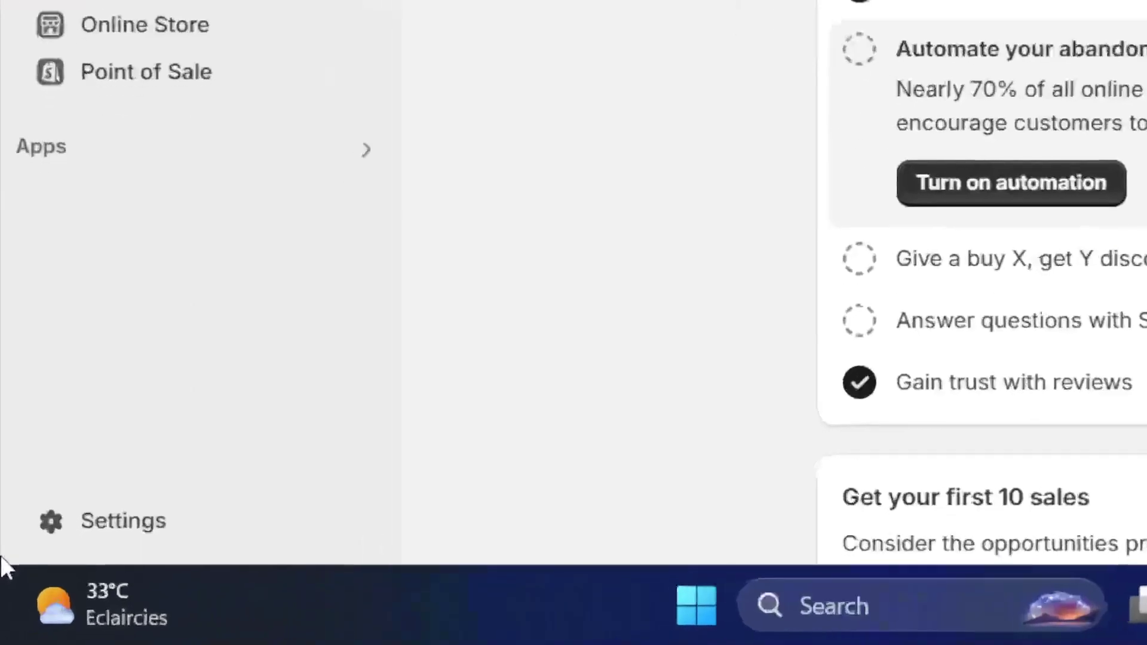
From admin Settings > Apps and sales channels, launch the Shopify App Store.
{"action": "left_click", "coordinate": [35, 534]}
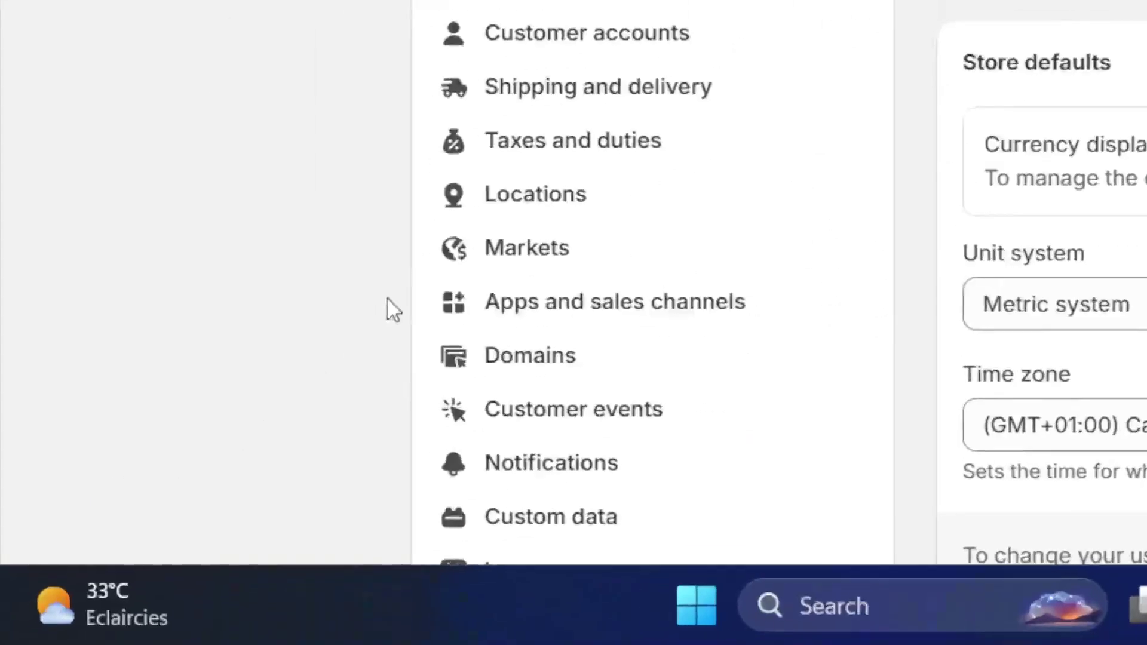
{"action": "left_click", "coordinate": [505, 303]}
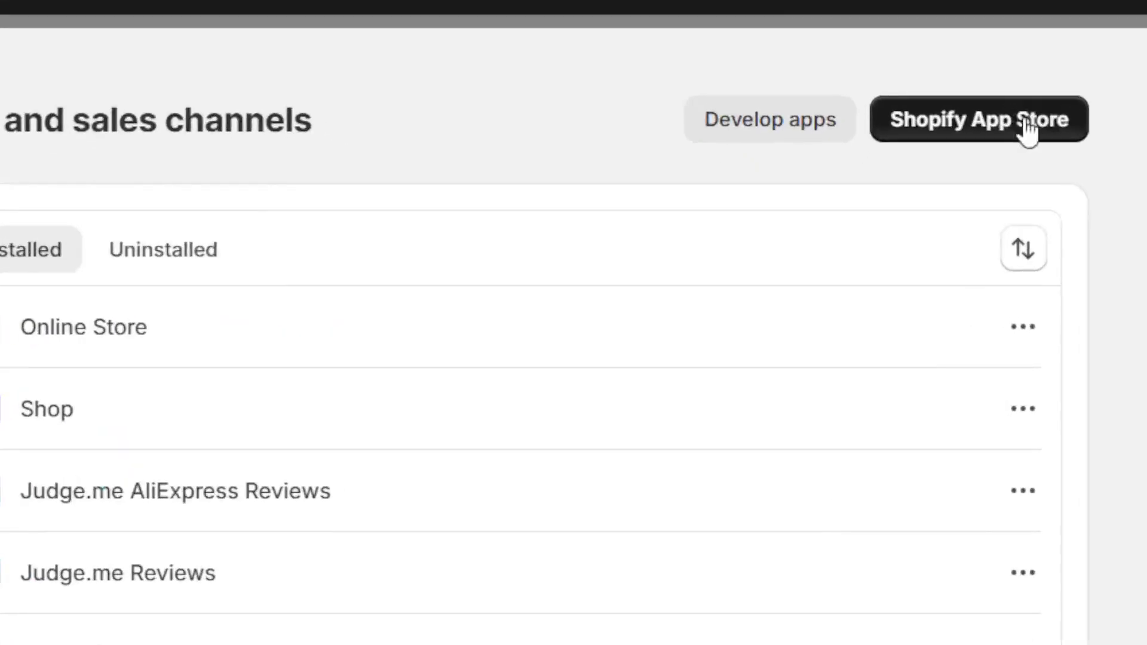
{"action": "left_click", "coordinate": [892, 188]}
Search the Shopify App Store for 'BUY Button'.
{"action": "left_click", "coordinate": [686, 46]}
{"action": "type", "text": "s"}
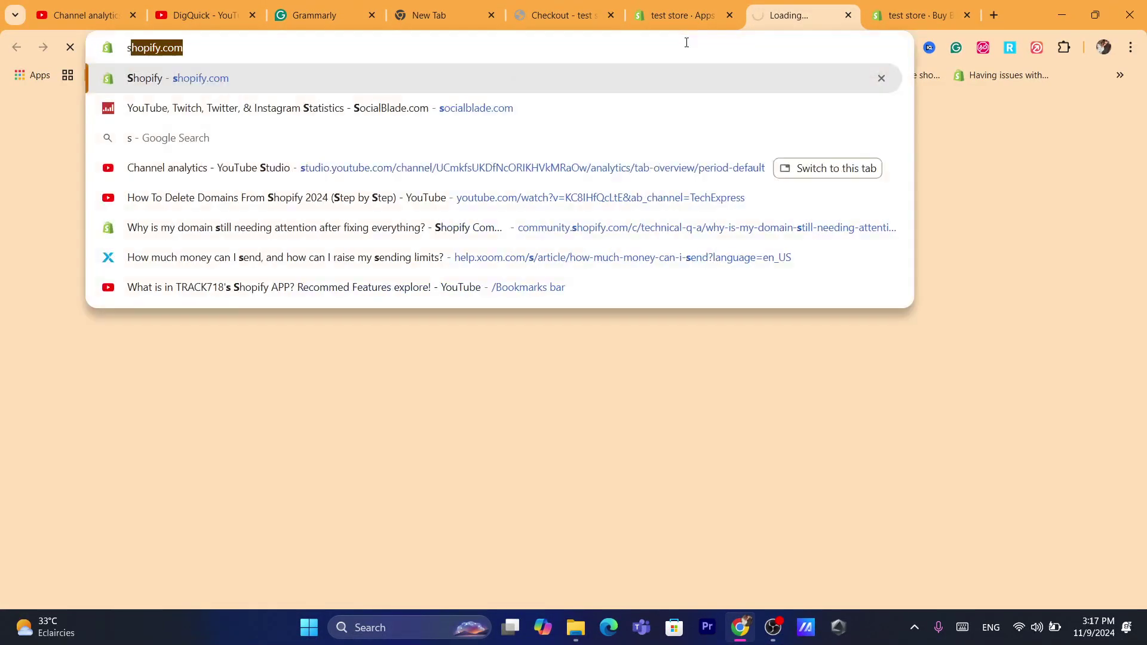
{"action": "key", "text": "Return"}
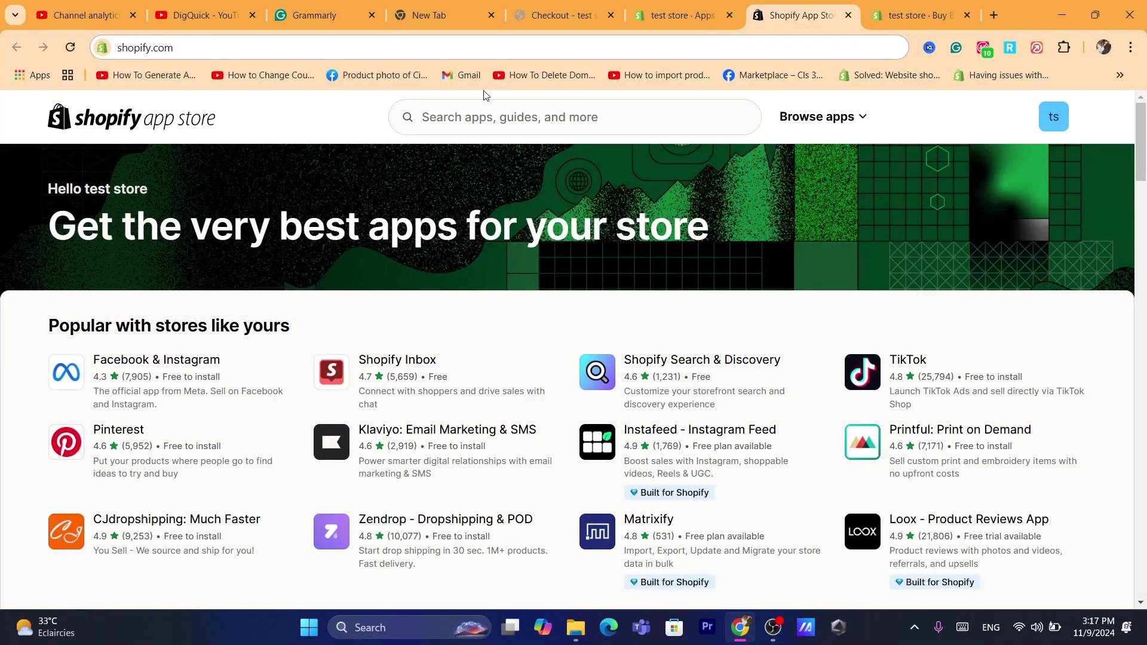
{"action": "left_click", "coordinate": [503, 117]}
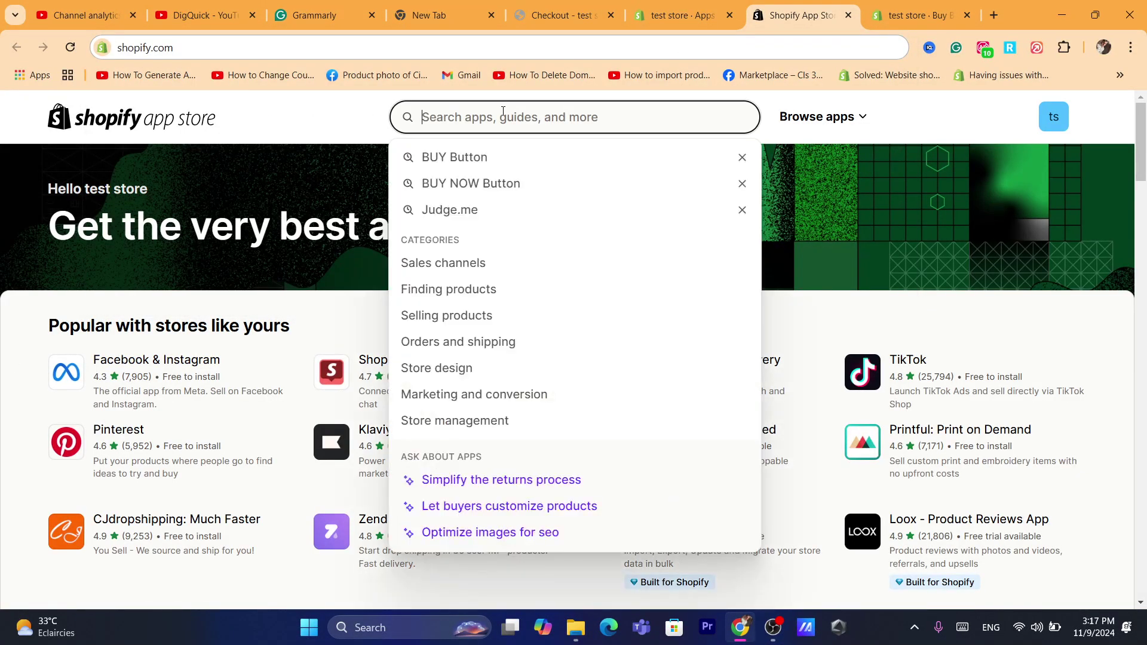
{"action": "left_click", "coordinate": [456, 159]}
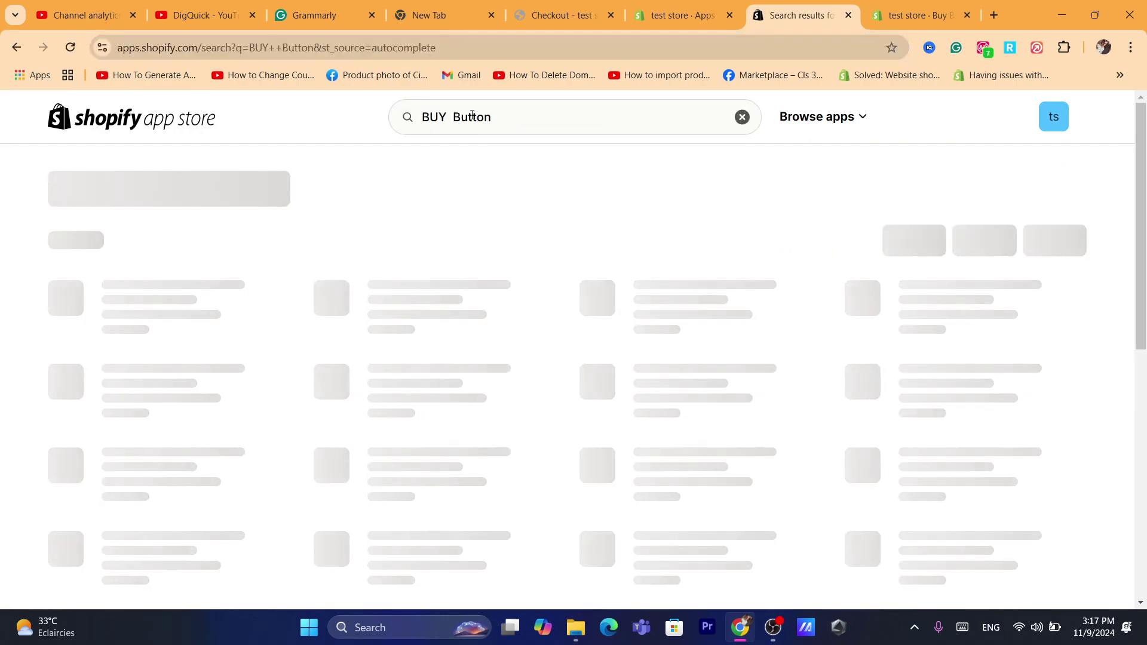
{"action": "left_click", "coordinate": [472, 116]}
{"action": "left_click", "coordinate": [287, 181]}
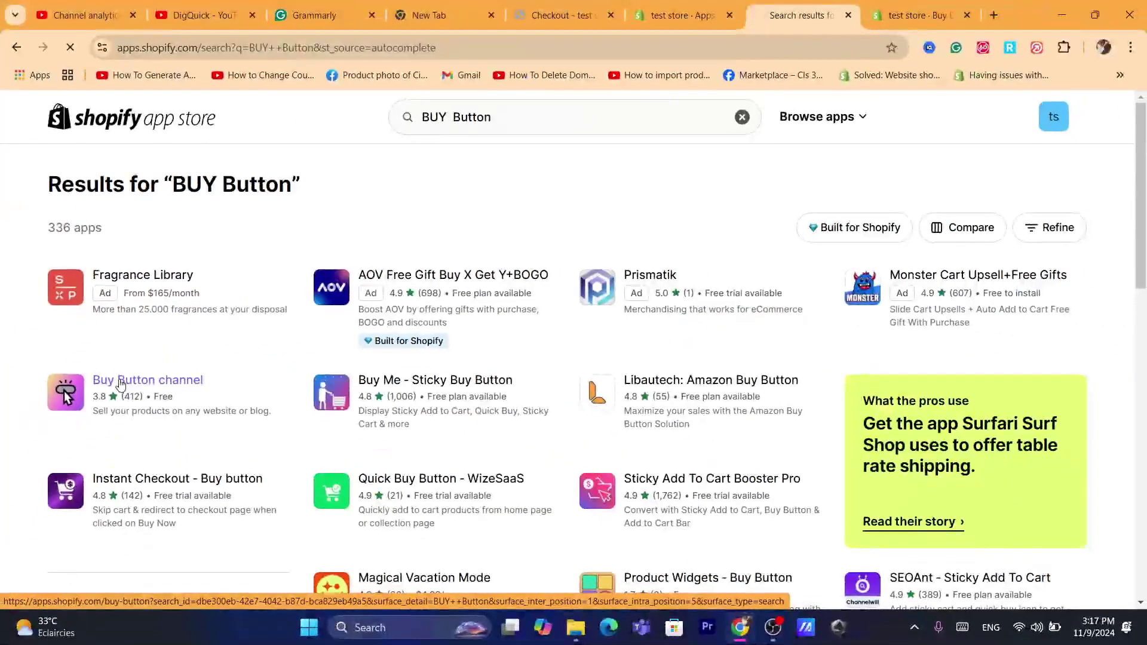
Open the free Buy Button channel listing and install it.
{"action": "left_click", "coordinate": [114, 541]}
{"action": "left_click", "coordinate": [500, 112]}
{"action": "type", "text": "s"}
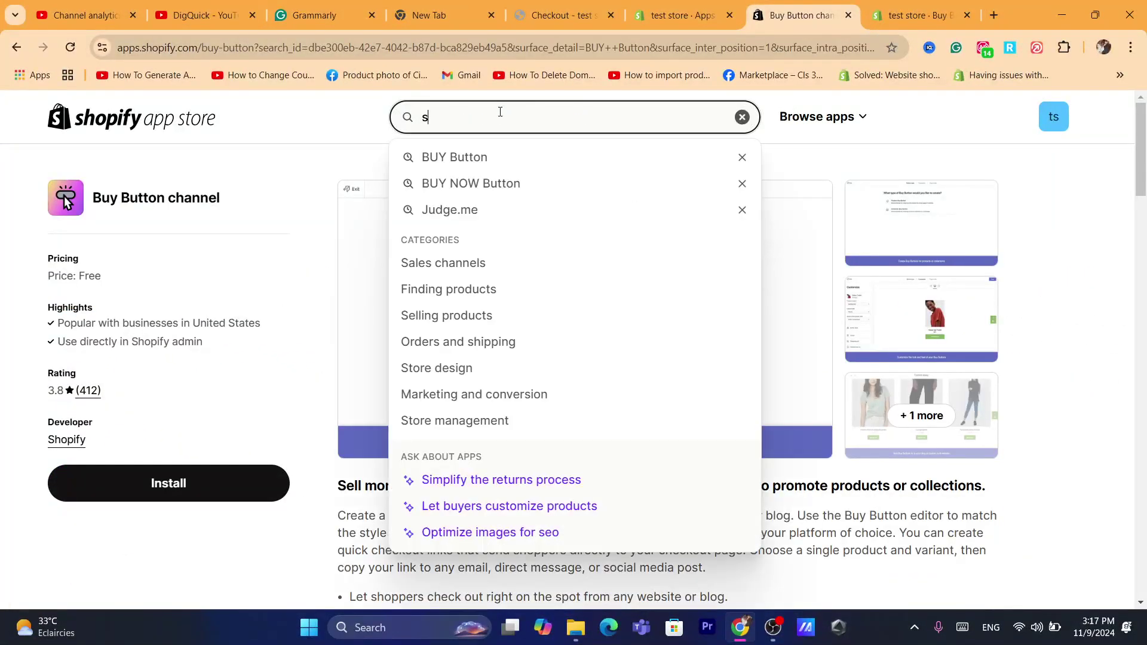
{"action": "left_click", "coordinate": [151, 498]}
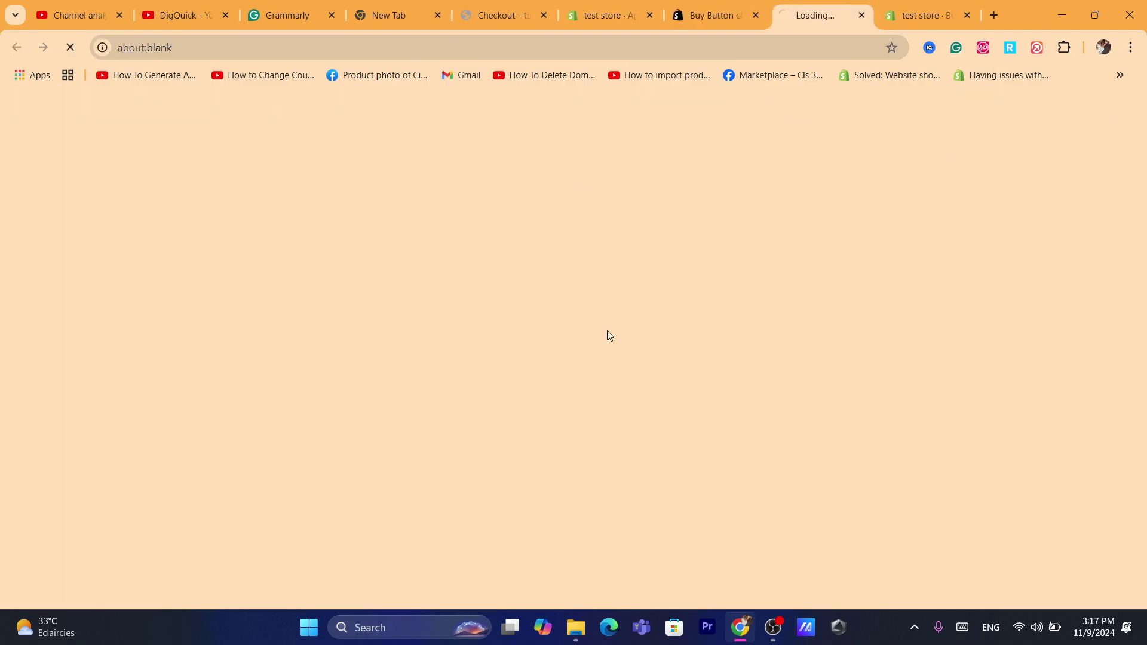
Start a new Buy Button from the installed channel's 'Create a Buy Button' page.
{"action": "left_click", "coordinate": [612, 39]}
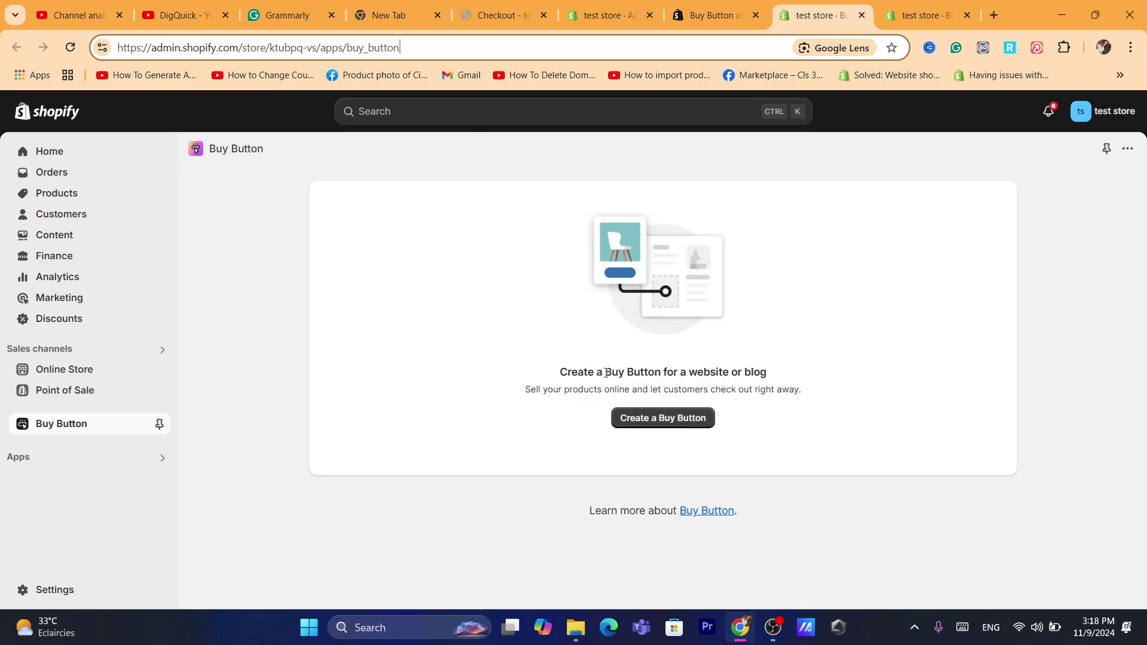
{"action": "triple_click", "coordinate": [606, 373]}
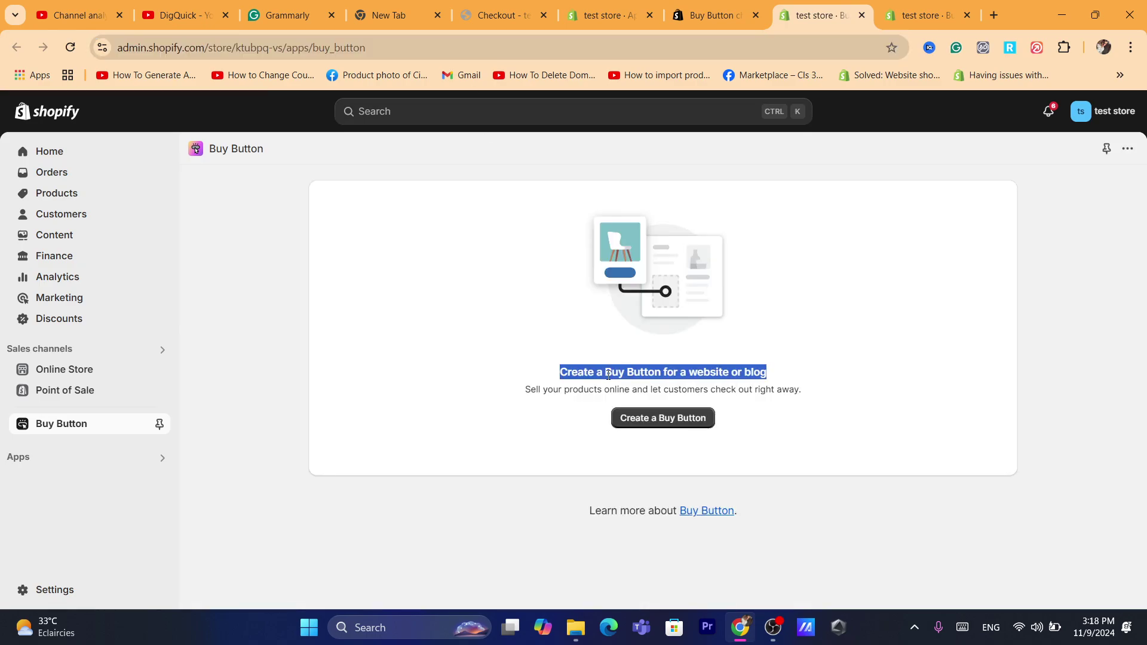
{"action": "left_click", "coordinate": [646, 366]}
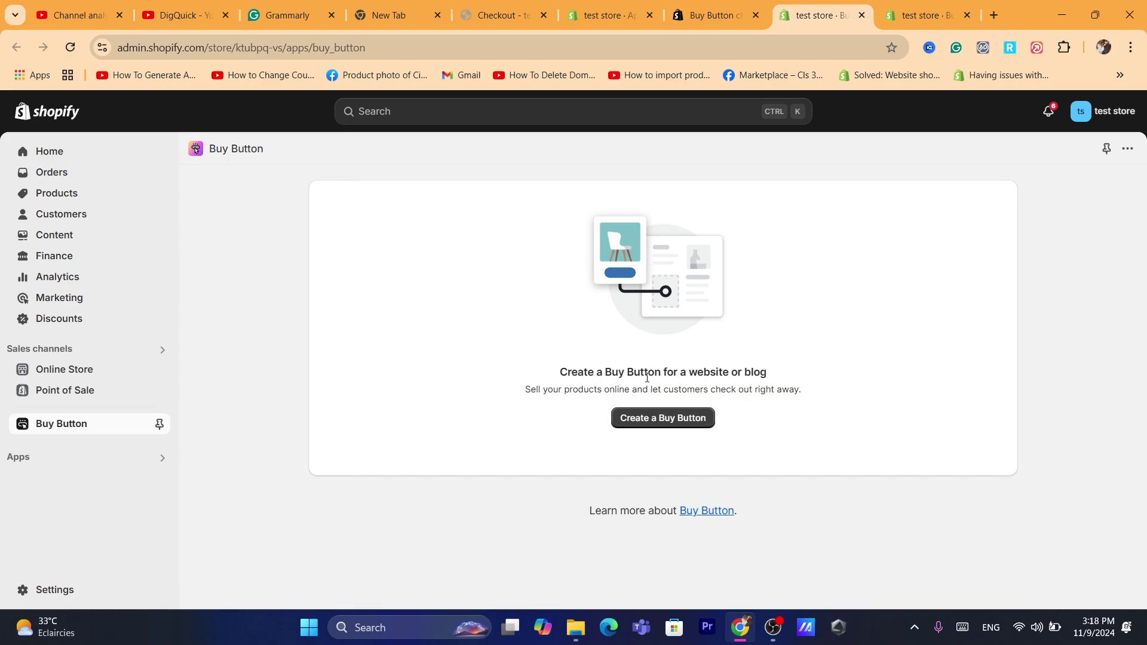
{"action": "triple_click", "coordinate": [620, 372]}
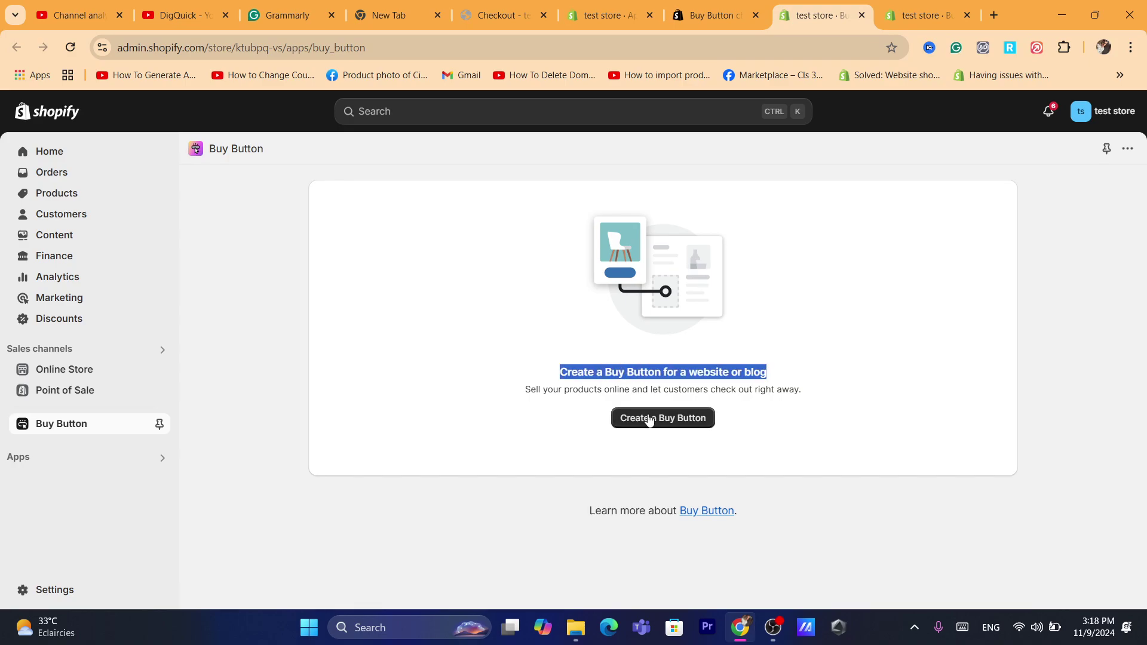
{"action": "left_click", "coordinate": [668, 424]}
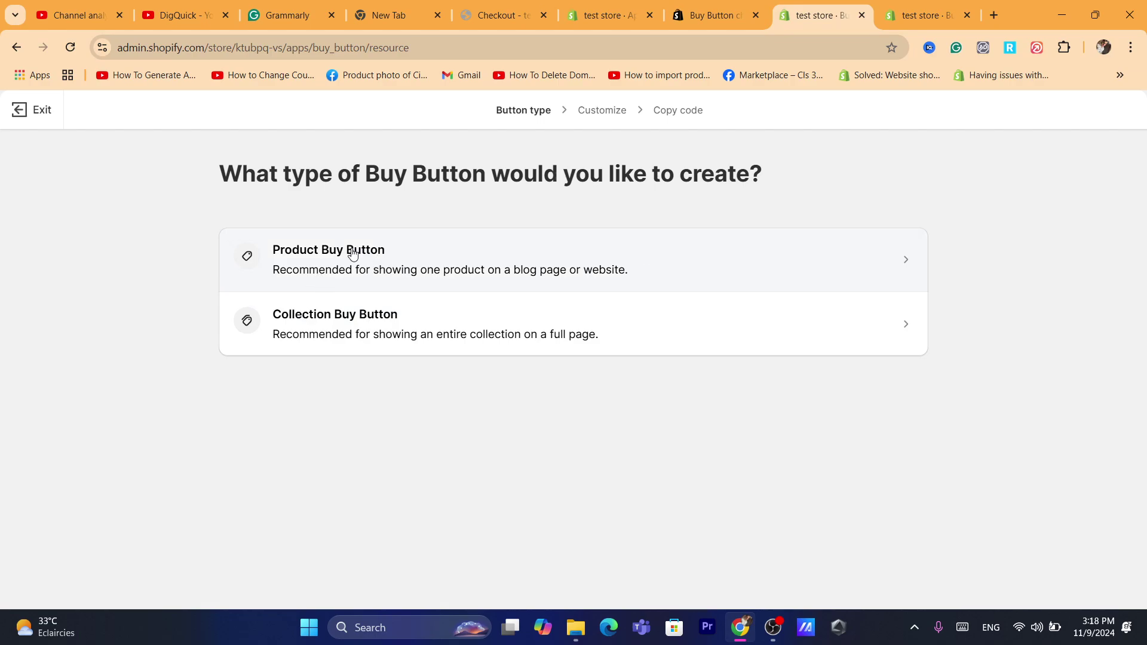
Create a Product Buy Button for the GOLDEN HOUR men's watch.
{"action": "left_click", "coordinate": [330, 276]}
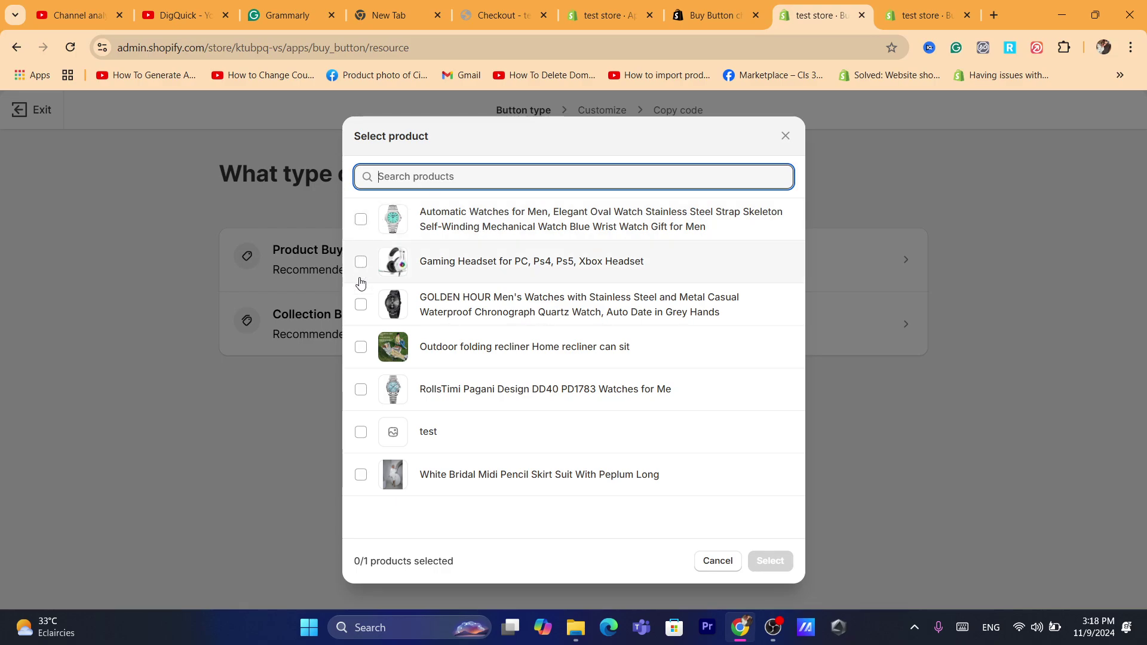
{"action": "left_click", "coordinate": [362, 305]}
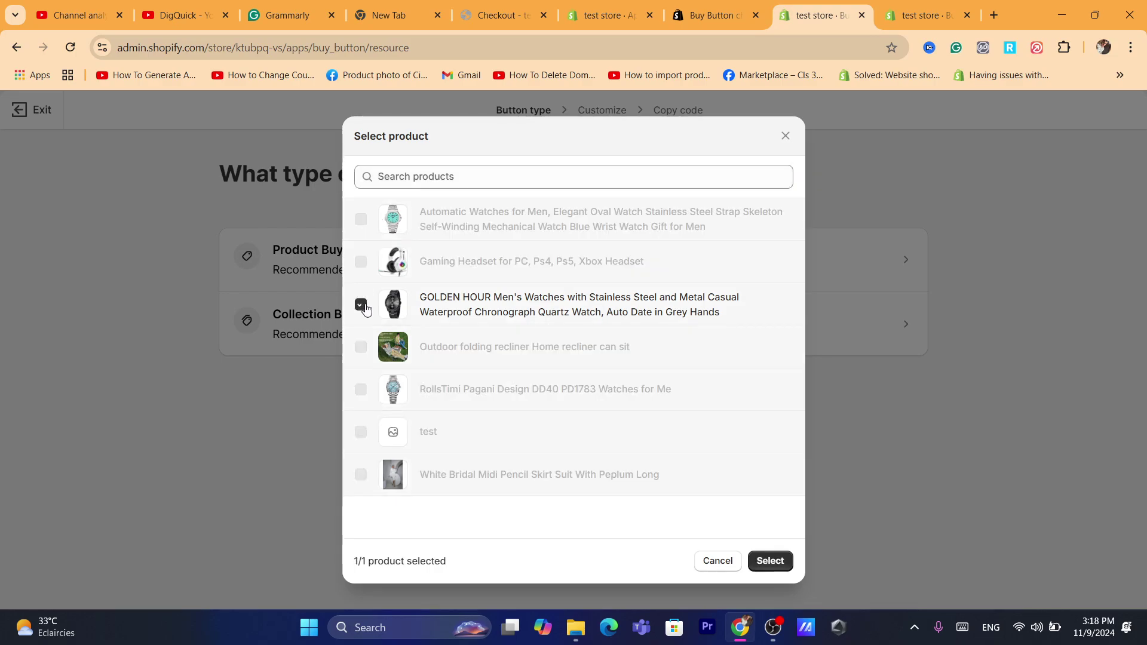
{"action": "left_click", "coordinate": [774, 560]}
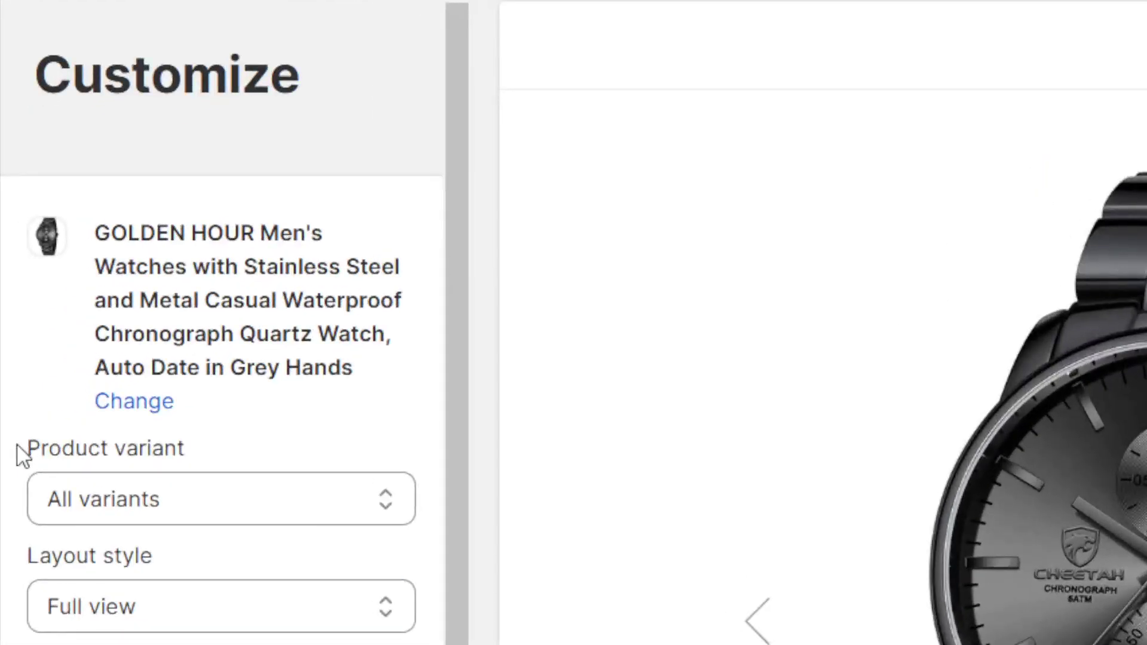
Keep All variants as the Buy Button's product variant.
{"action": "left_click_drag", "start_coordinate": [3, 344], "coordinate": [122, 337]}
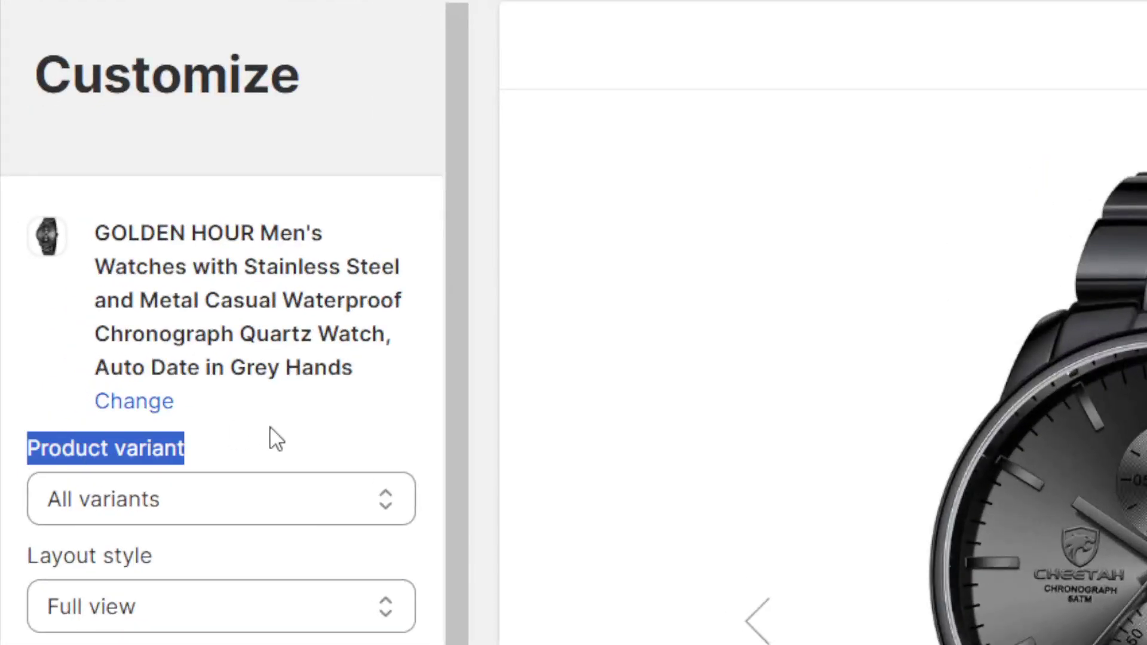
{"action": "left_click", "coordinate": [75, 366]}
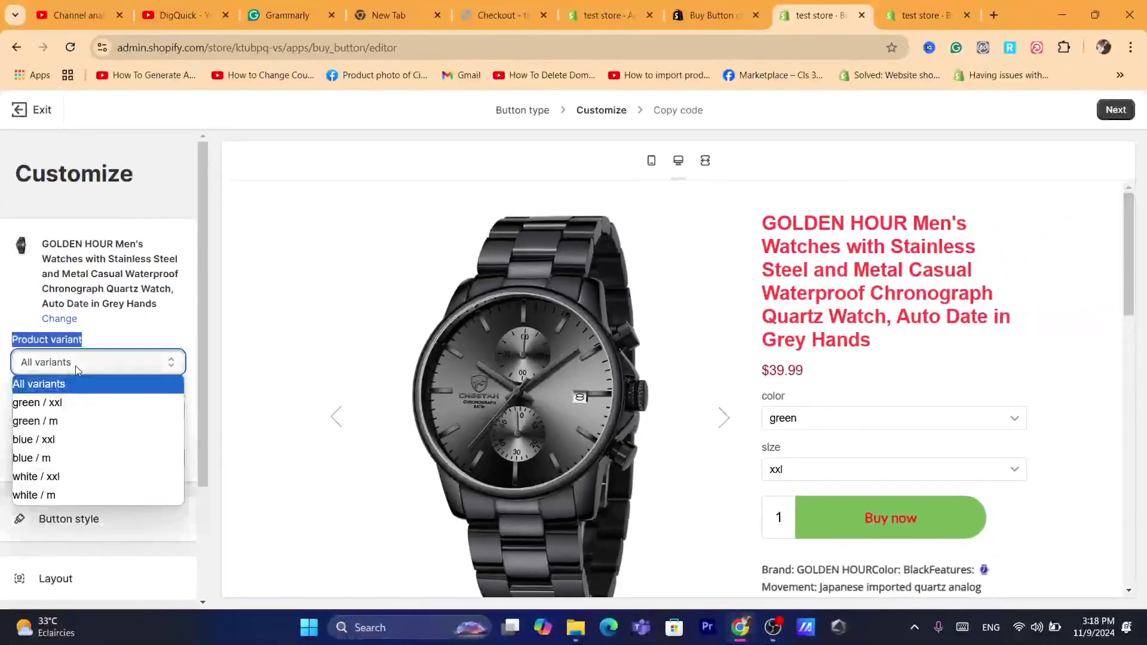
{"action": "left_click", "coordinate": [42, 384]}
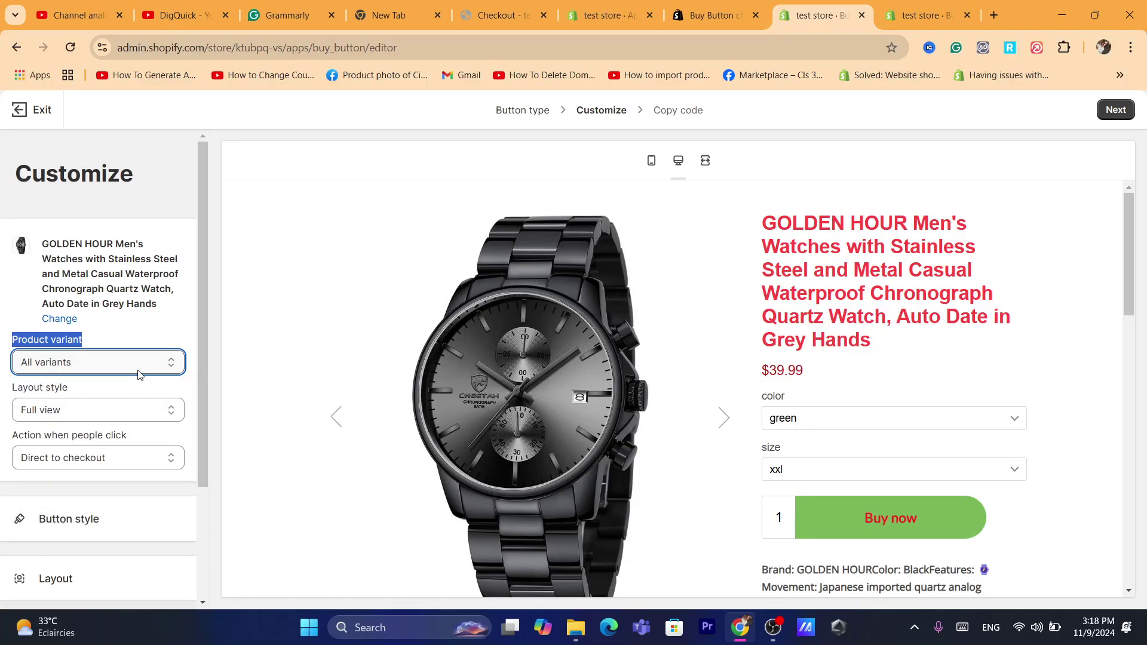
{"action": "left_click", "coordinate": [509, 43]}
{"action": "type", "text": "s"}
{"action": "left_click", "coordinate": [185, 394]}
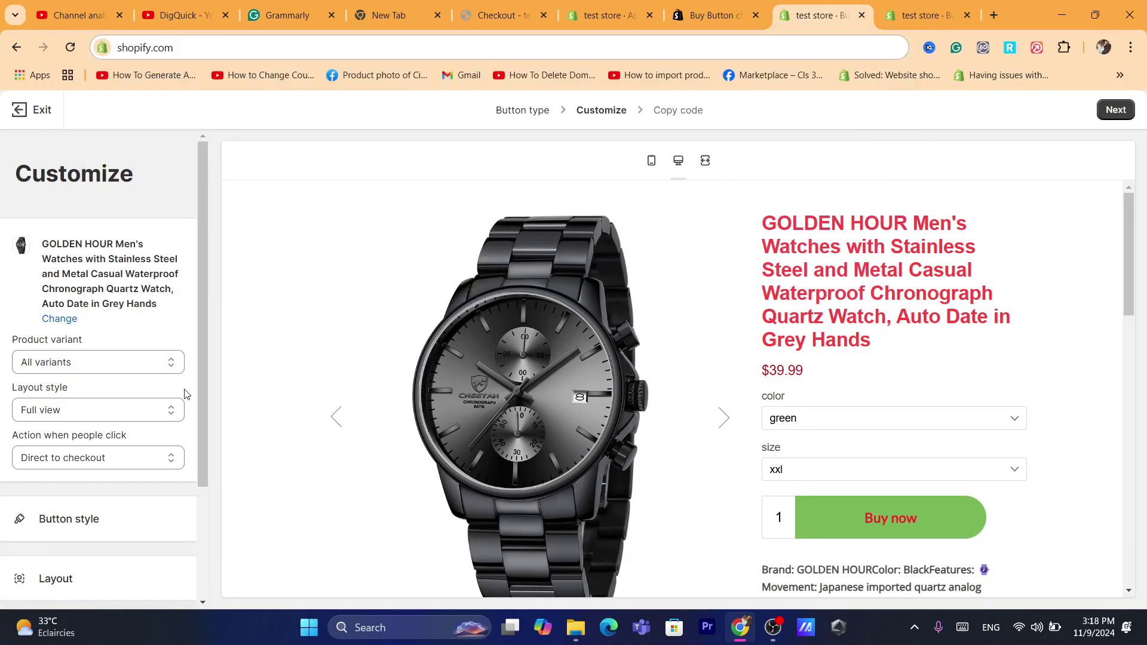
Preview the watch in blue, leaving All variants selected.
{"action": "left_click", "coordinate": [823, 429]}
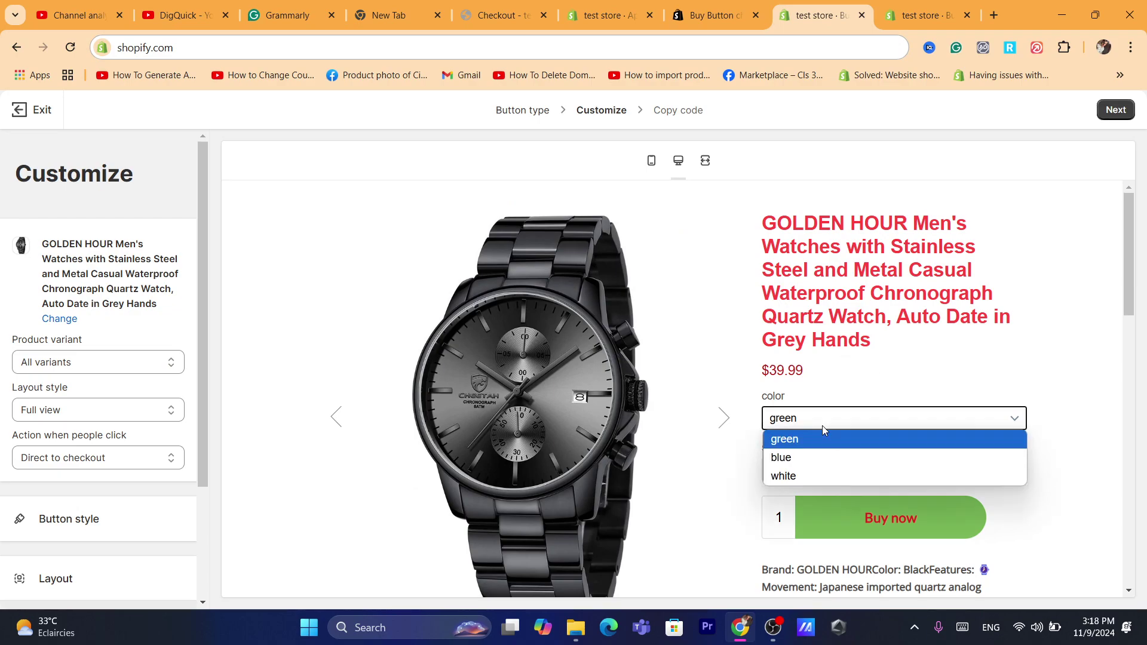
{"action": "left_click", "coordinate": [806, 456]}
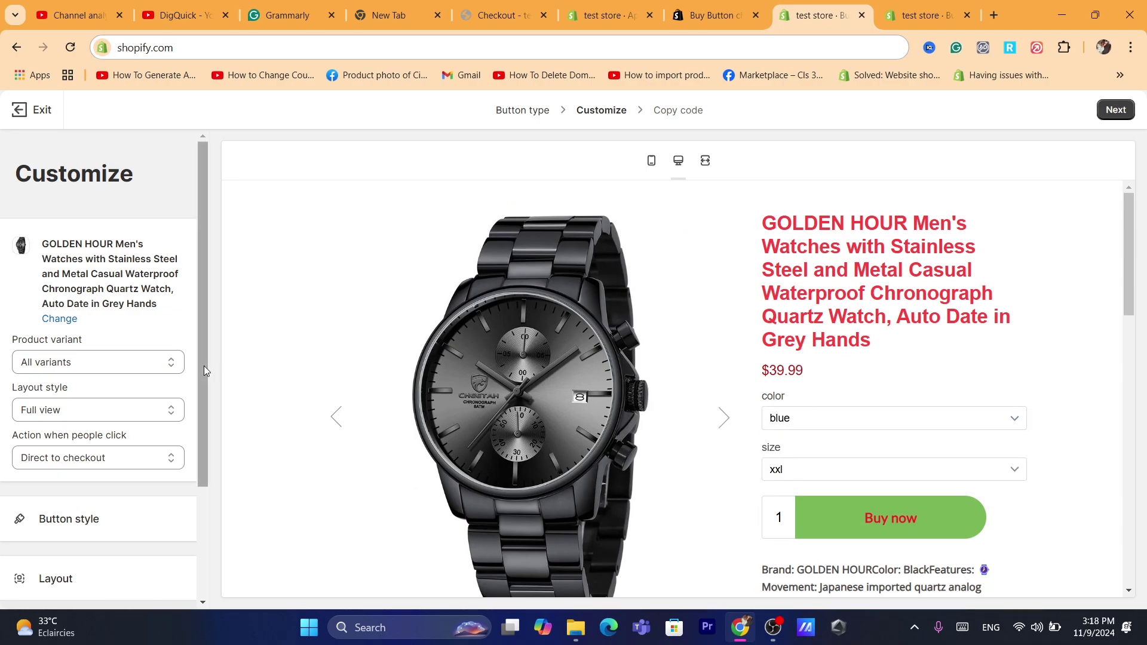
{"action": "left_click", "coordinate": [103, 370]}
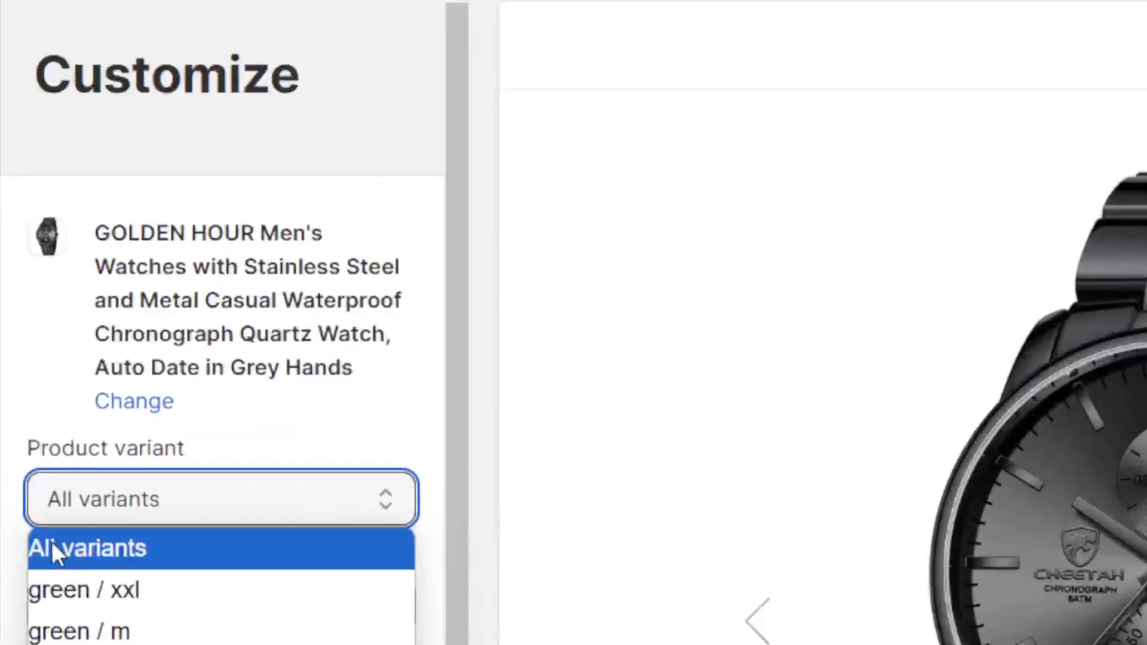
{"action": "left_click", "coordinate": [27, 385]}
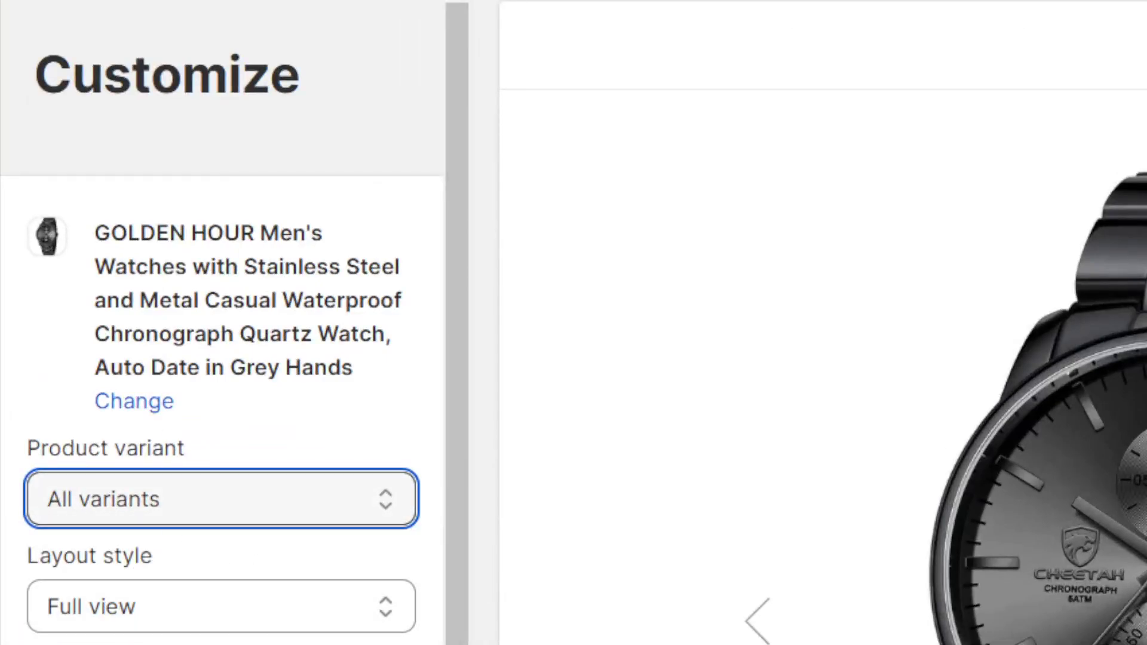
Try the Classic layout style, then switch back to Full view.
{"action": "left_click", "coordinate": [109, 625]}
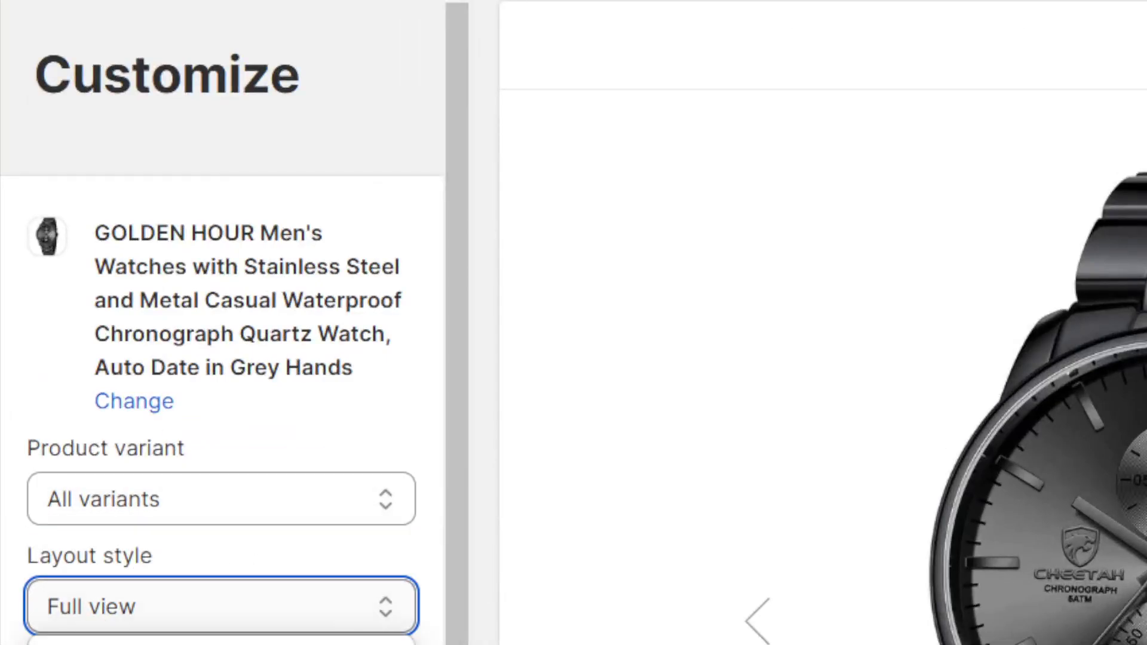
{"action": "left_click", "coordinate": [109, 571]}
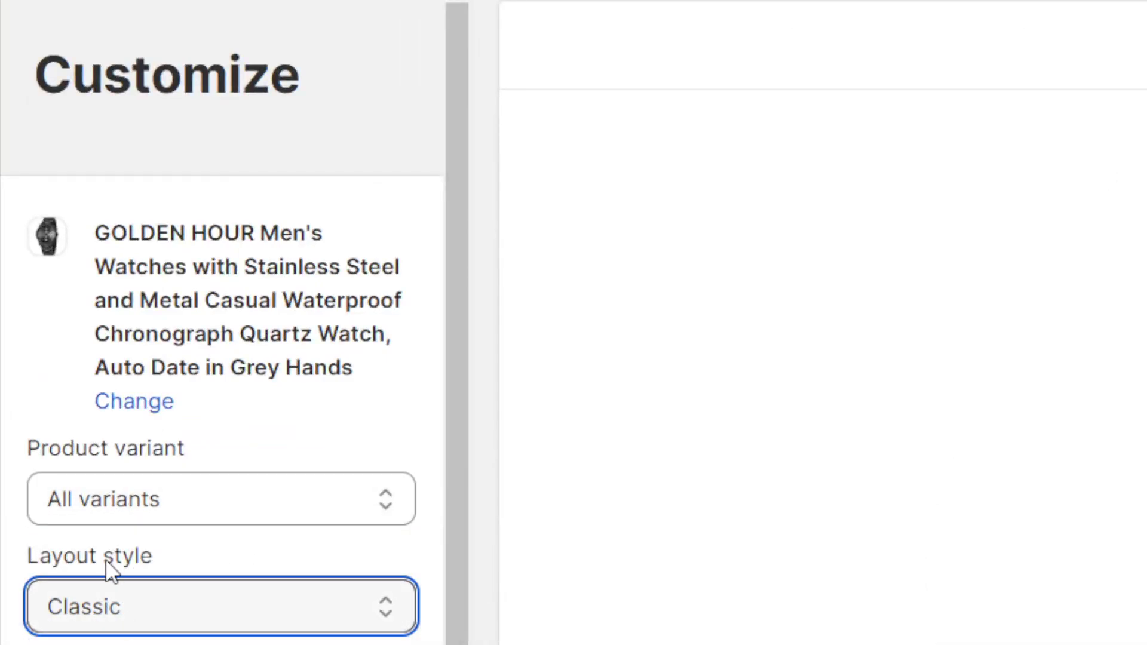
{"action": "left_click", "coordinate": [68, 625]}
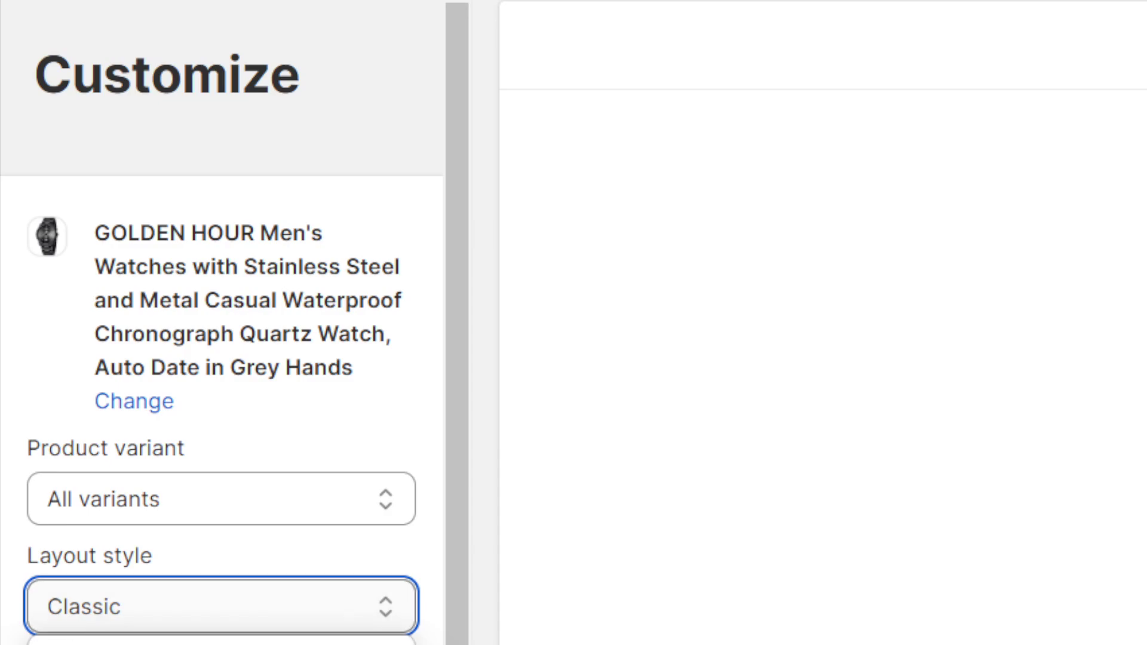
{"action": "left_click", "coordinate": [89, 640]}
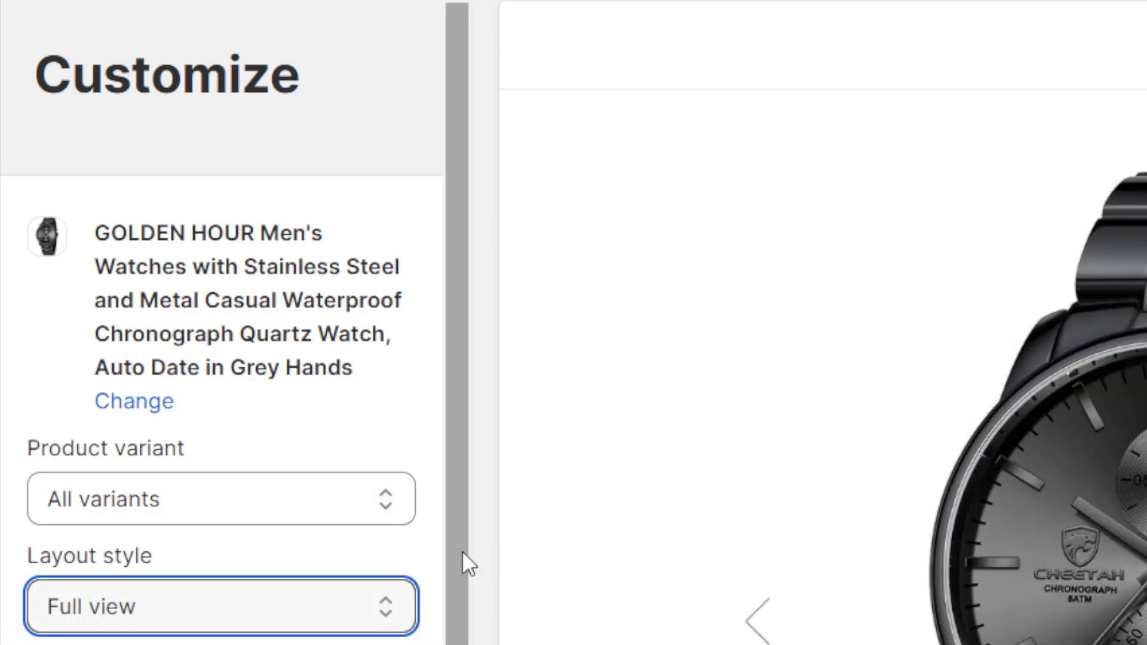
{"action": "scroll", "coordinate": [461, 551], "scroll_direction": "down", "scroll_amount": 5}
Change 'Action when people click' from Add product to cart to Direct to checkout.
{"action": "left_click_drag", "start_coordinate": [44, 429], "coordinate": [295, 436]}
{"action": "left_click", "coordinate": [295, 435]}
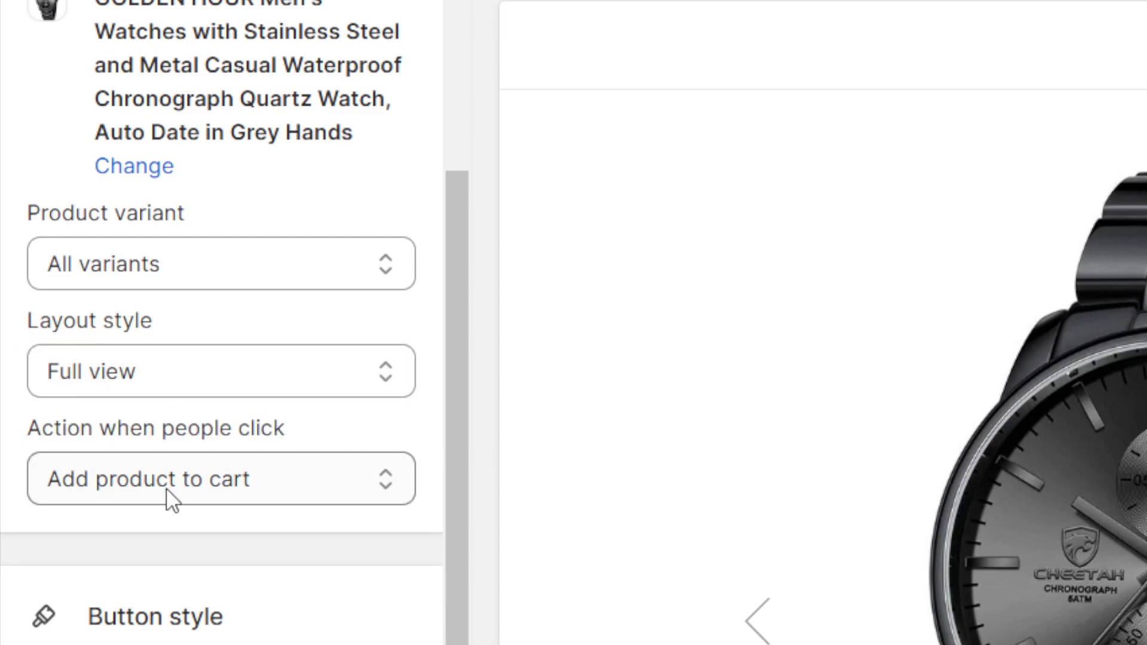
{"action": "left_click", "coordinate": [101, 500]}
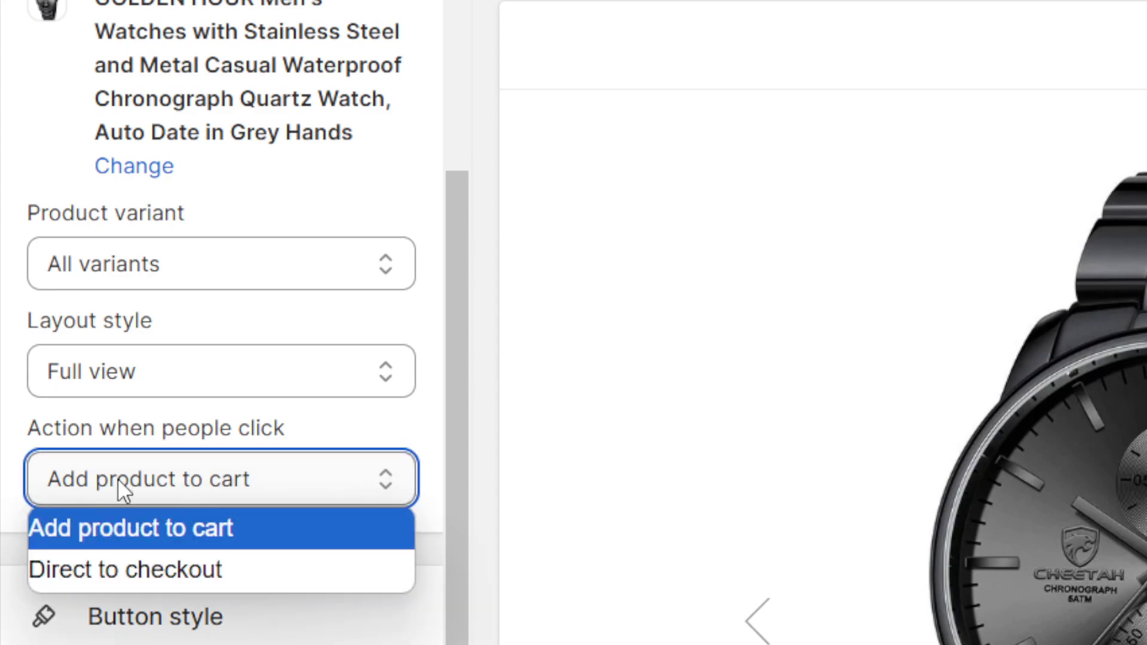
{"action": "left_click", "coordinate": [84, 541]}
{"action": "left_click", "coordinate": [214, 518]}
{"action": "left_click", "coordinate": [146, 492]}
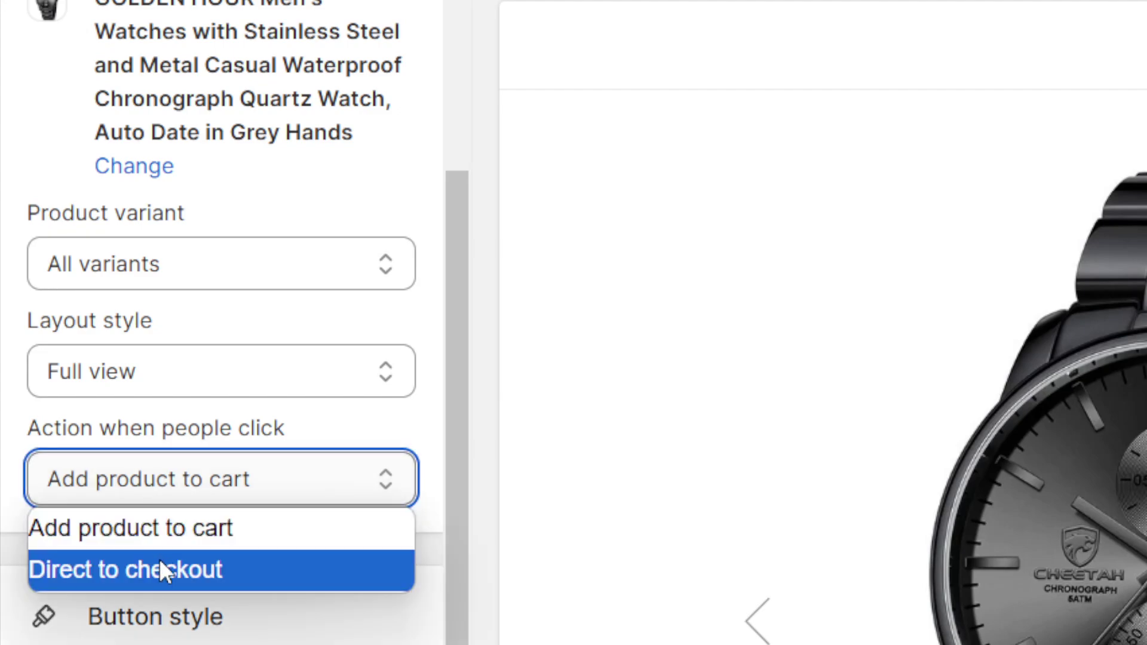
{"action": "left_click", "coordinate": [142, 578]}
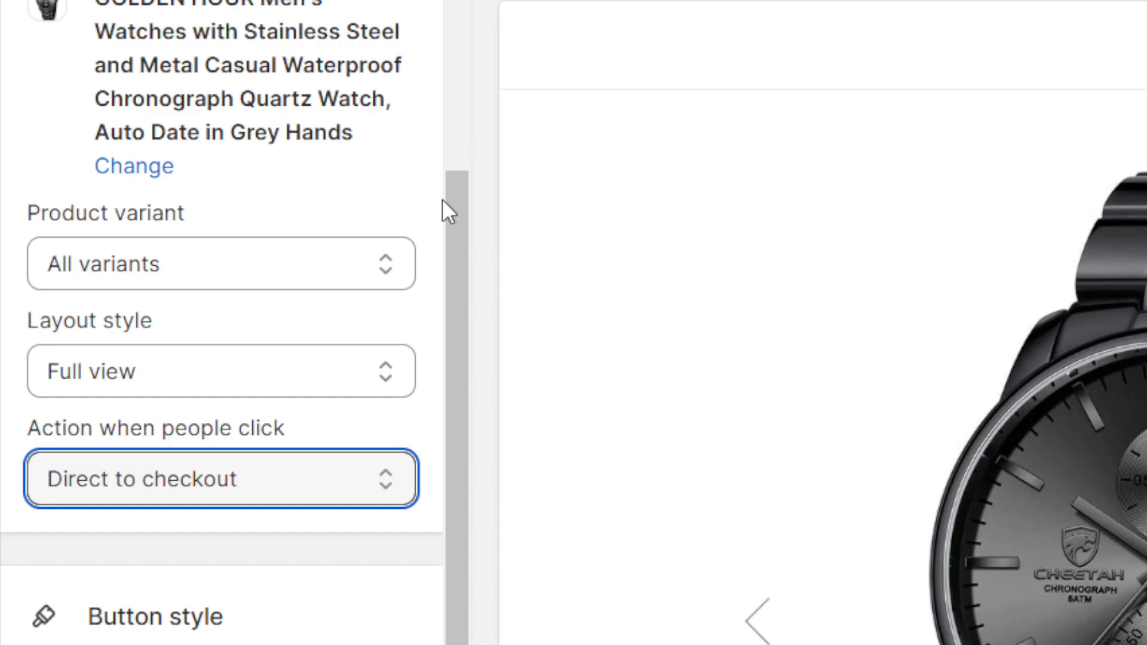
{"action": "scroll", "coordinate": [461, 545], "scroll_direction": "down", "scroll_amount": 2}
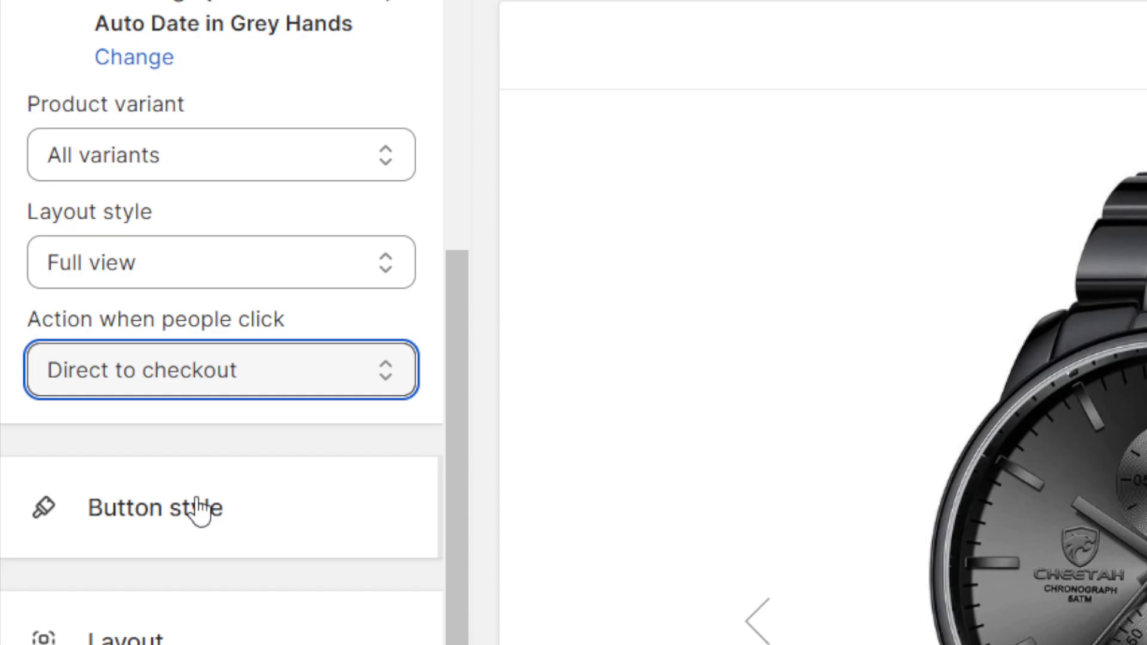
{"action": "left_click", "coordinate": [140, 511]}
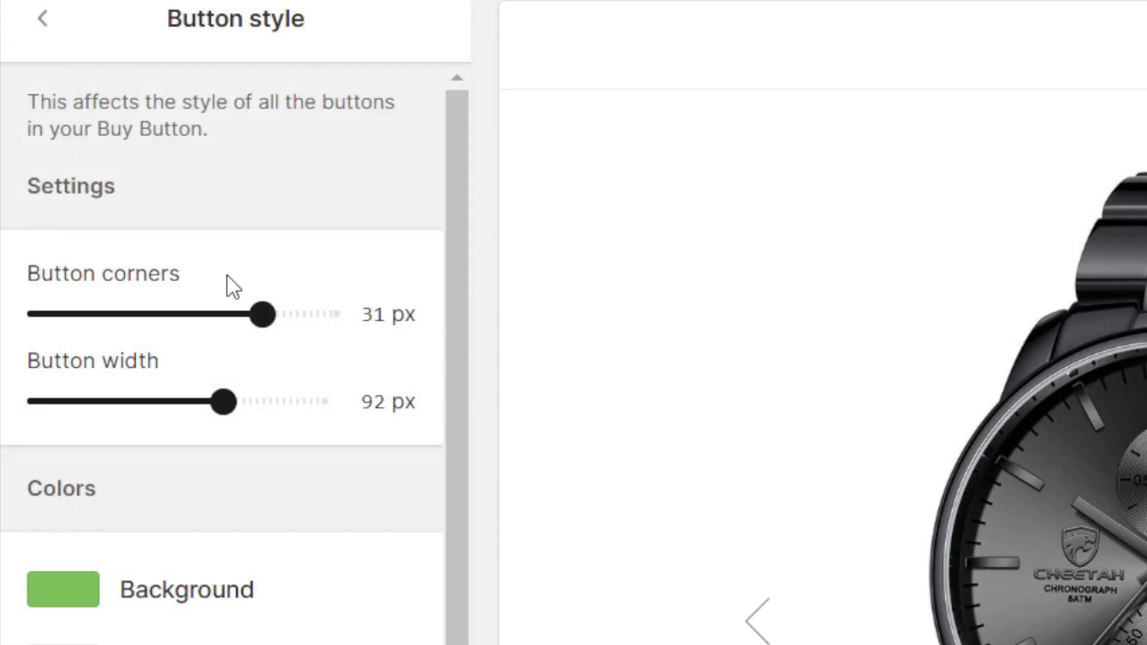
Set Button corners to 14 px and Button width to 49 px, keeping the green background.
{"action": "left_click_drag", "start_coordinate": [266, 316], "coordinate": [141, 314]}
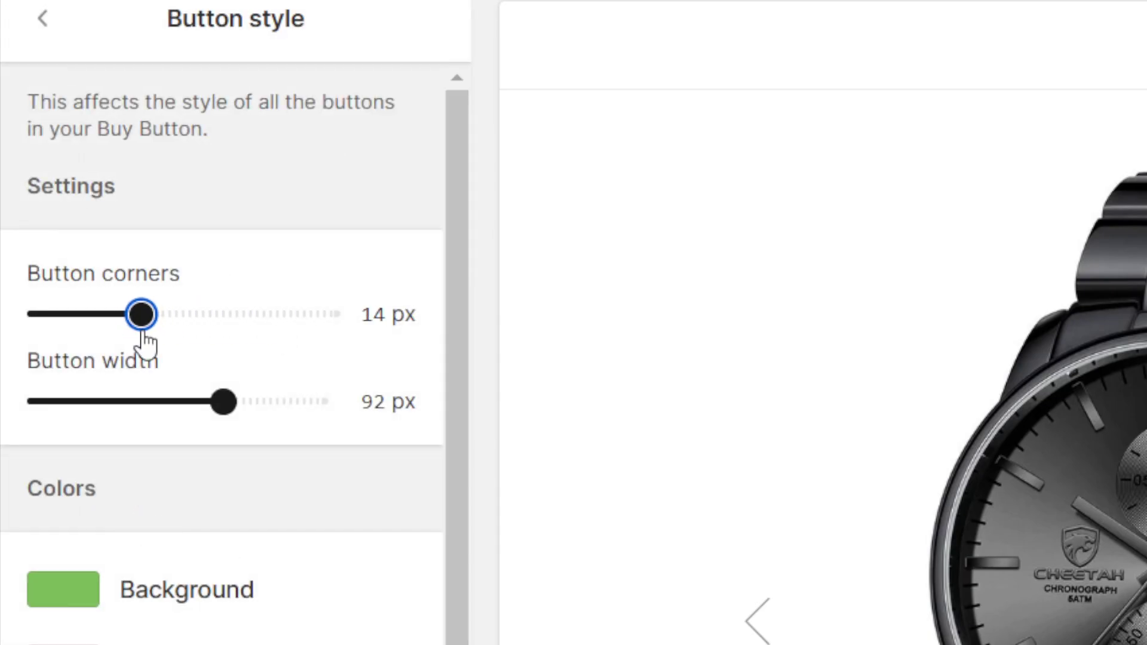
{"action": "left_click_drag", "start_coordinate": [224, 400], "coordinate": [136, 410]}
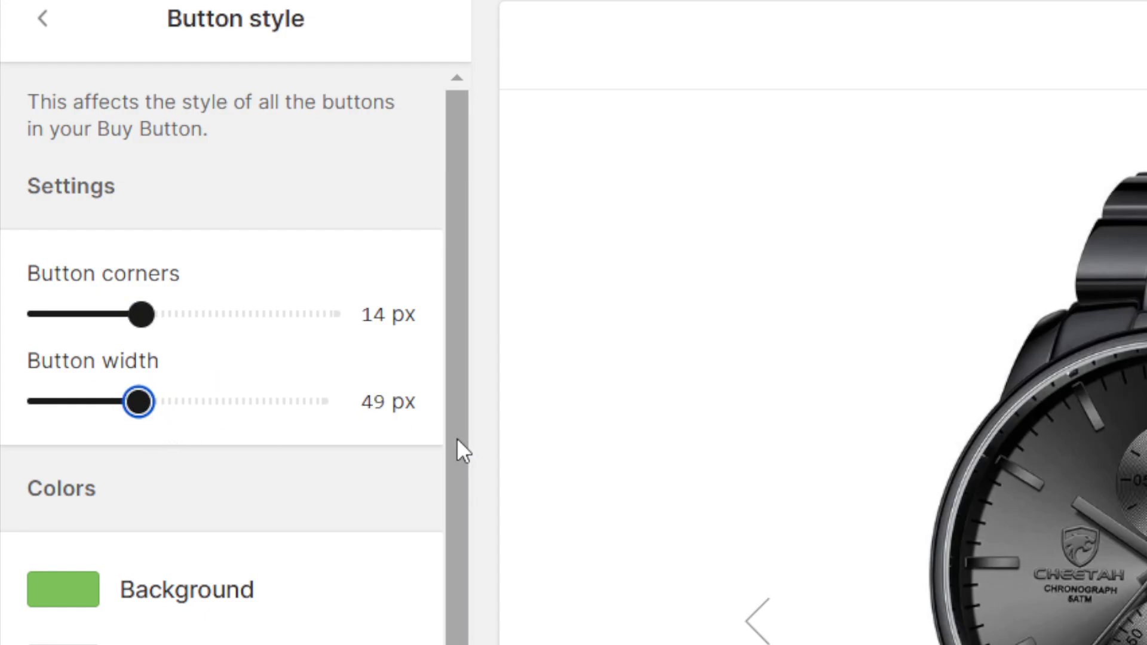
{"action": "scroll", "coordinate": [457, 439], "scroll_direction": "down", "scroll_amount": 1}
{"action": "left_click", "coordinate": [91, 583]}
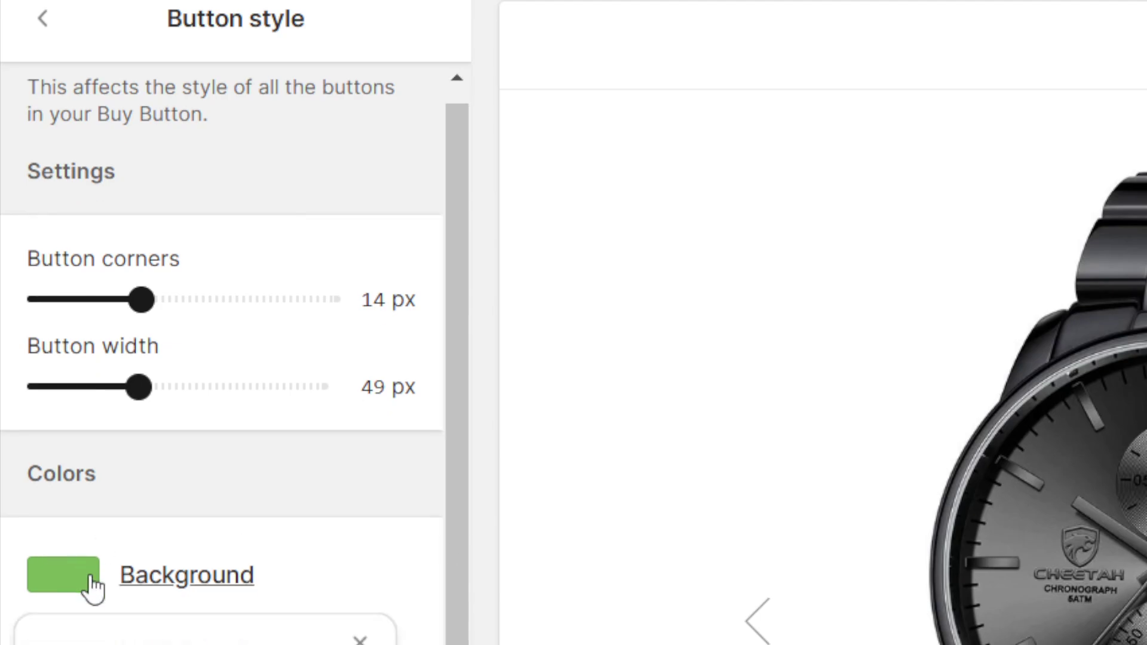
{"action": "left_click", "coordinate": [166, 507]}
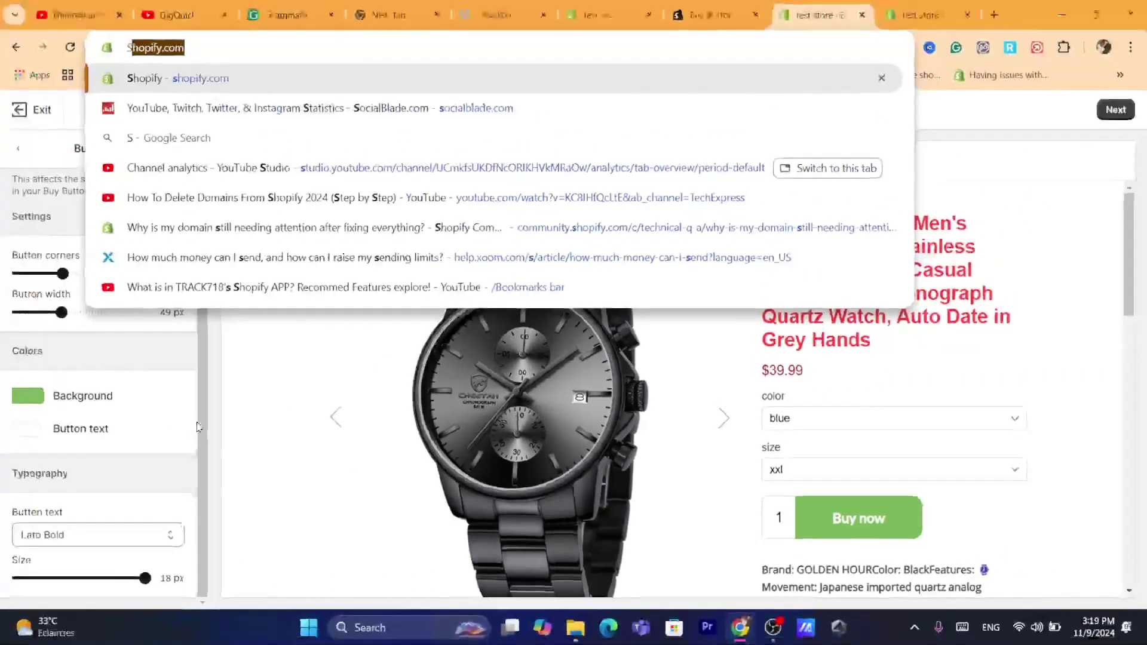
{"action": "left_click", "coordinate": [203, 442]}
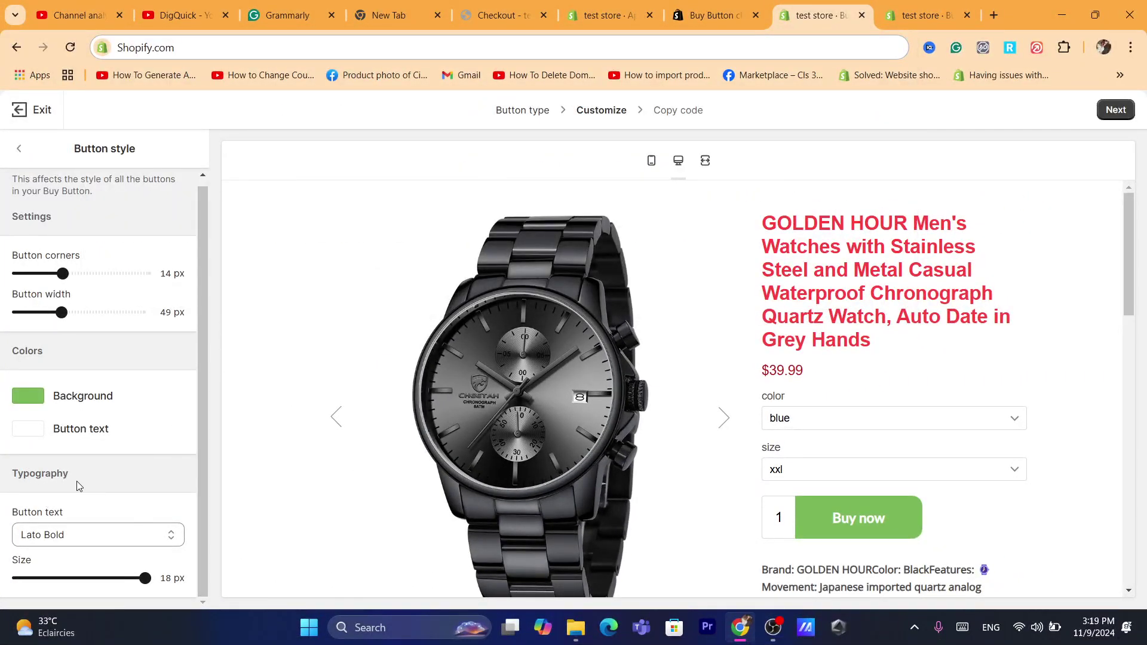
Make the button text Arial at 17 px, then go back to the main settings.
{"action": "left_click", "coordinate": [52, 537]}
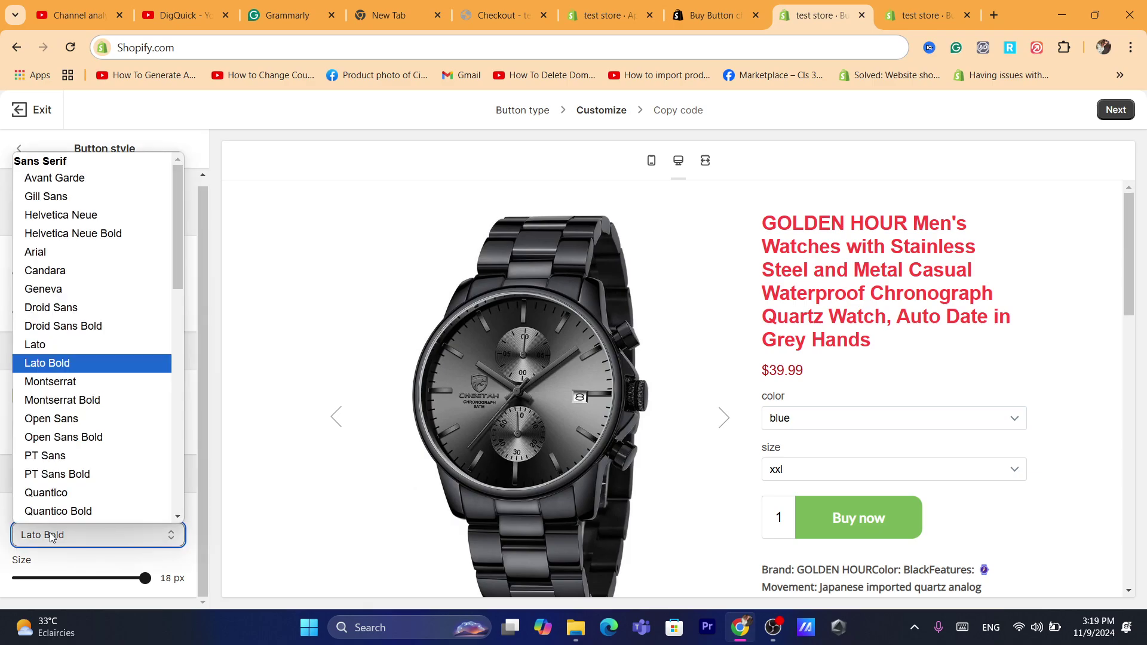
{"action": "left_click", "coordinate": [91, 546]}
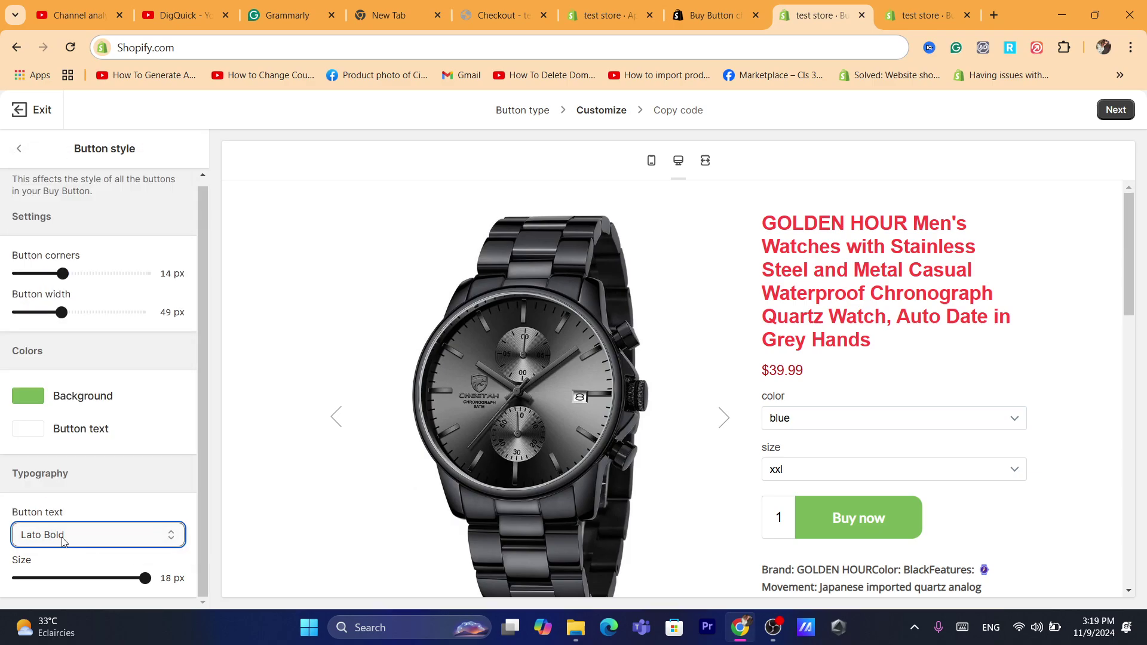
{"action": "left_click", "coordinate": [62, 541]}
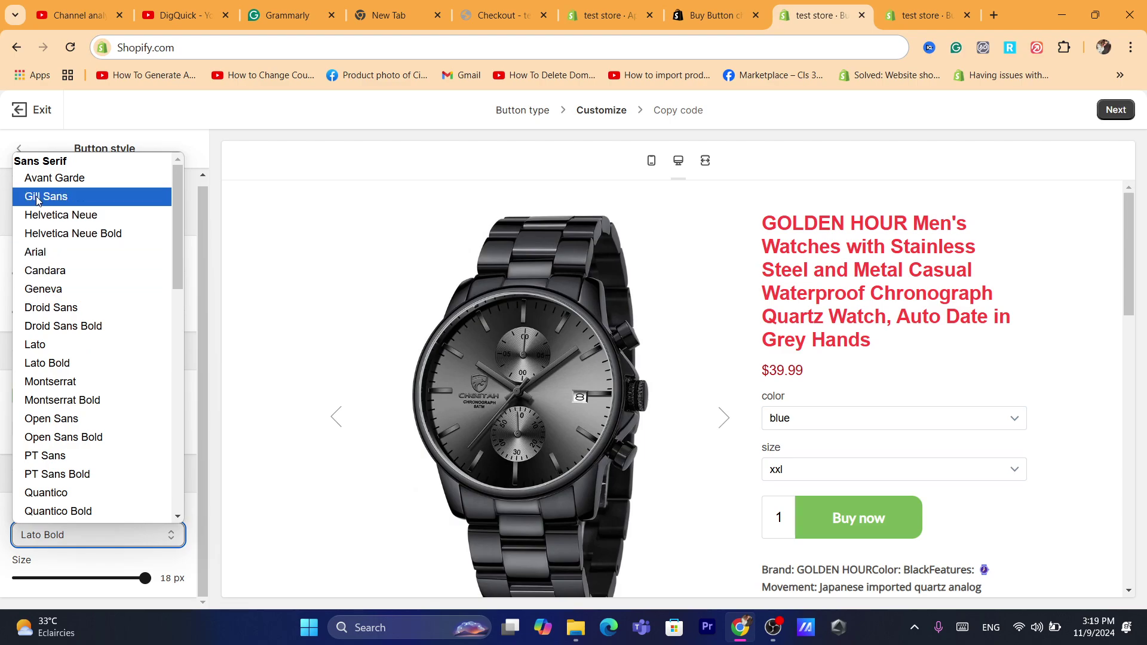
{"action": "left_click", "coordinate": [35, 252]}
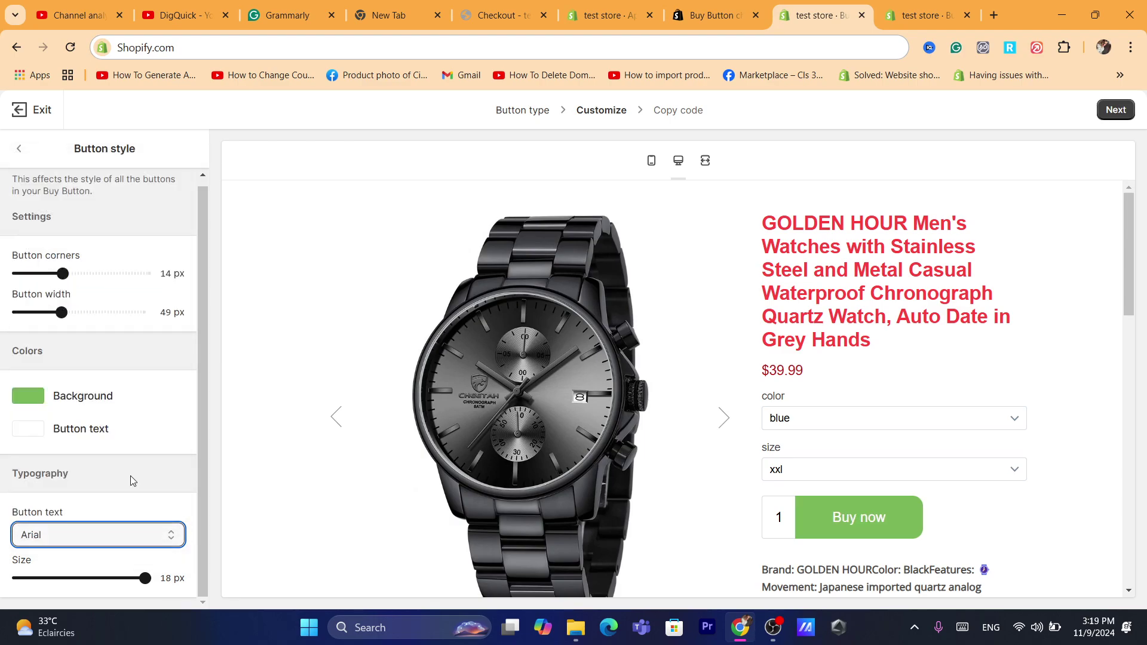
{"action": "left_click", "coordinate": [205, 500]}
{"action": "left_click", "coordinate": [145, 578]}
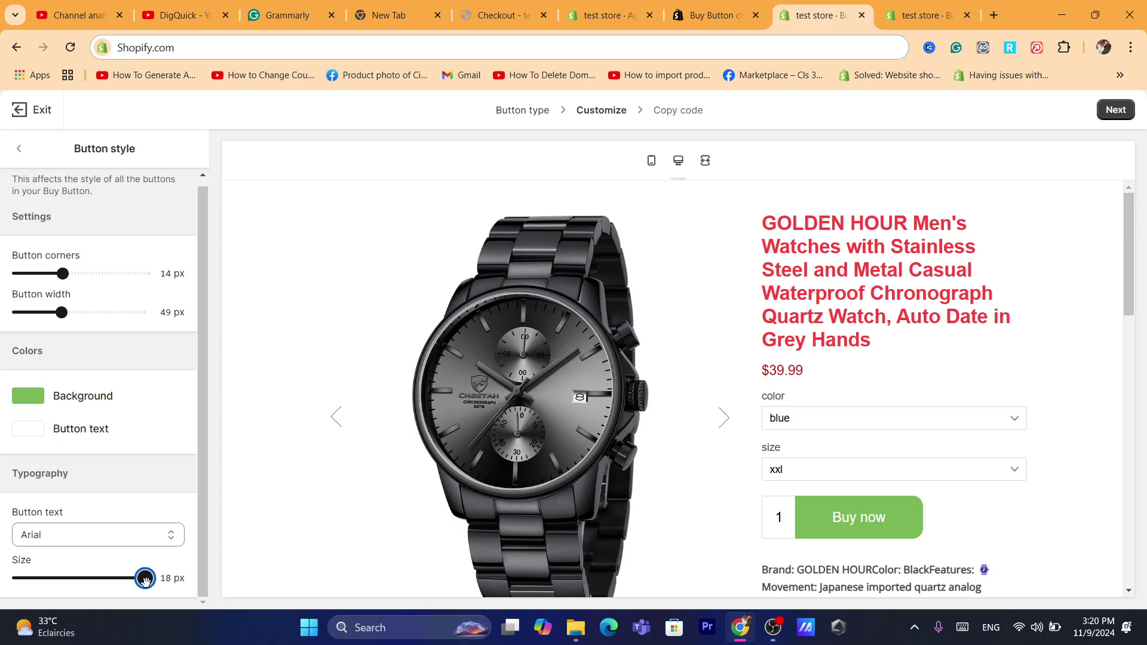
{"action": "left_click_drag", "start_coordinate": [145, 578], "coordinate": [118, 576]}
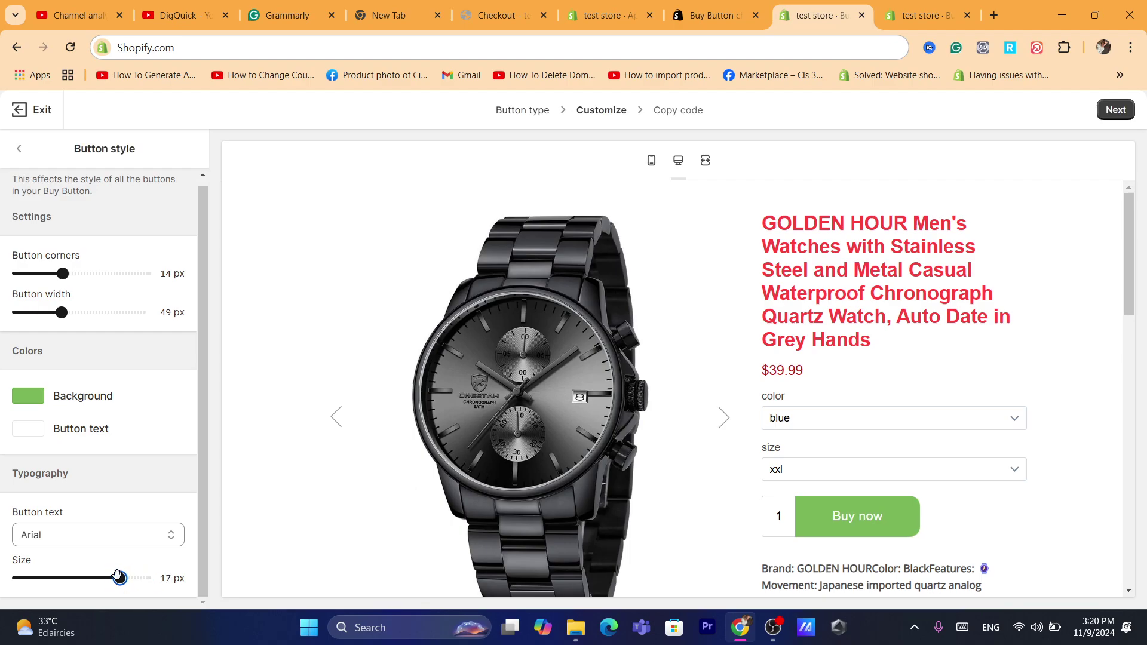
{"action": "left_click", "coordinate": [19, 150]}
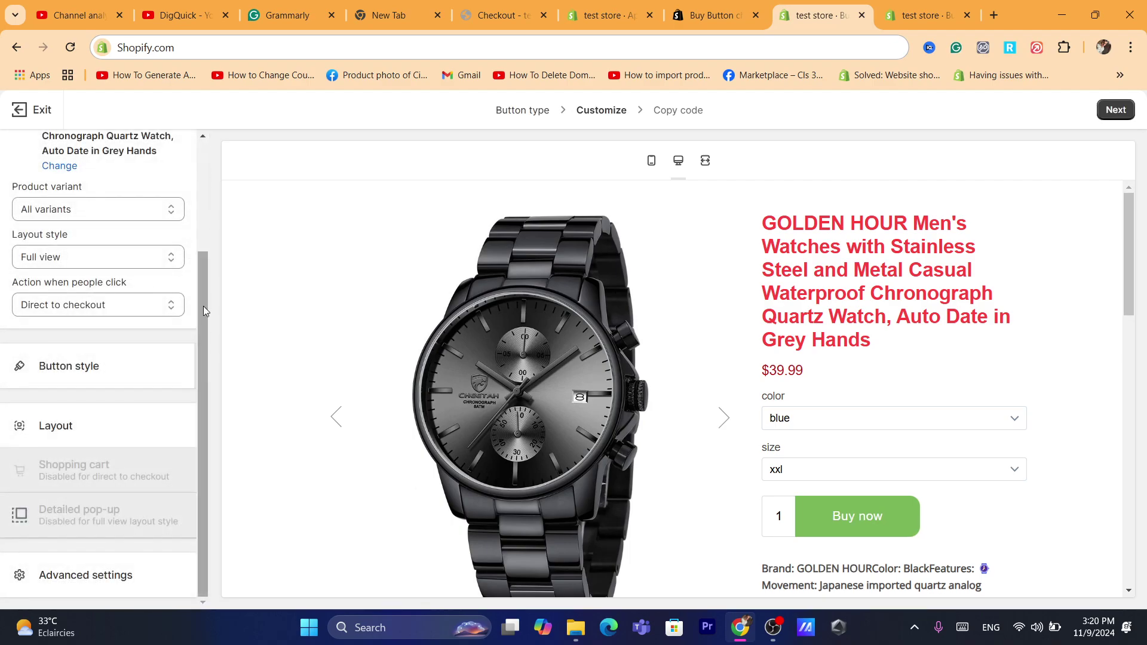
Advance to the 'Get your Buy Button live' step showing the watch's HTML embed code.
{"action": "left_click", "coordinate": [67, 573]}
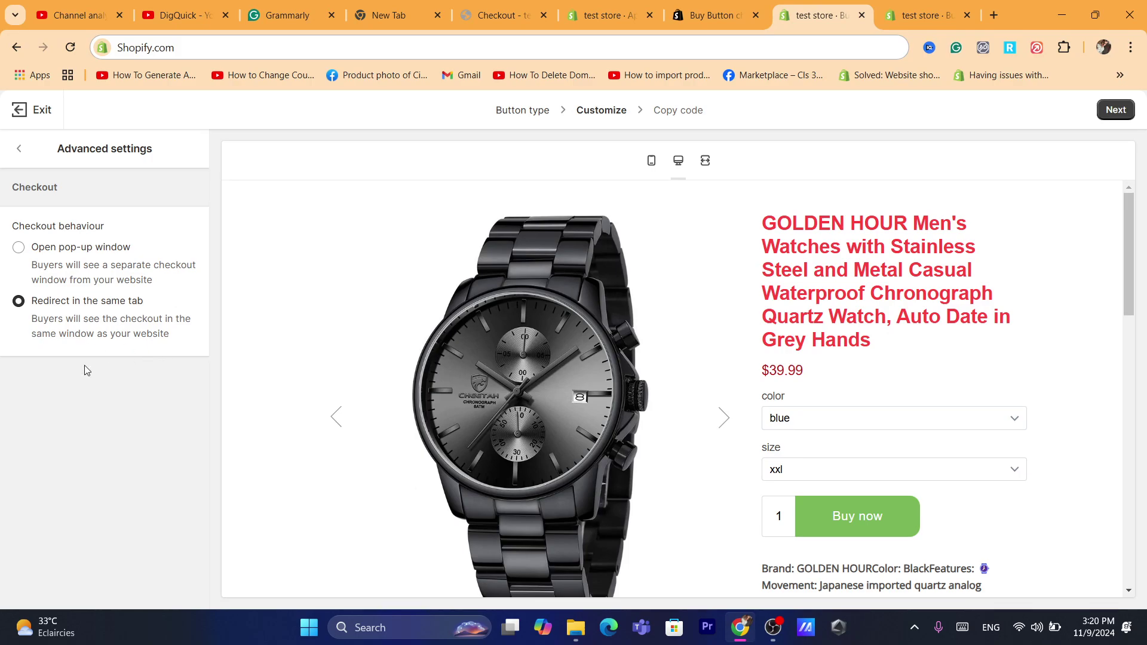
{"action": "left_click", "coordinate": [396, 41]}
{"action": "type", "text": "s"}
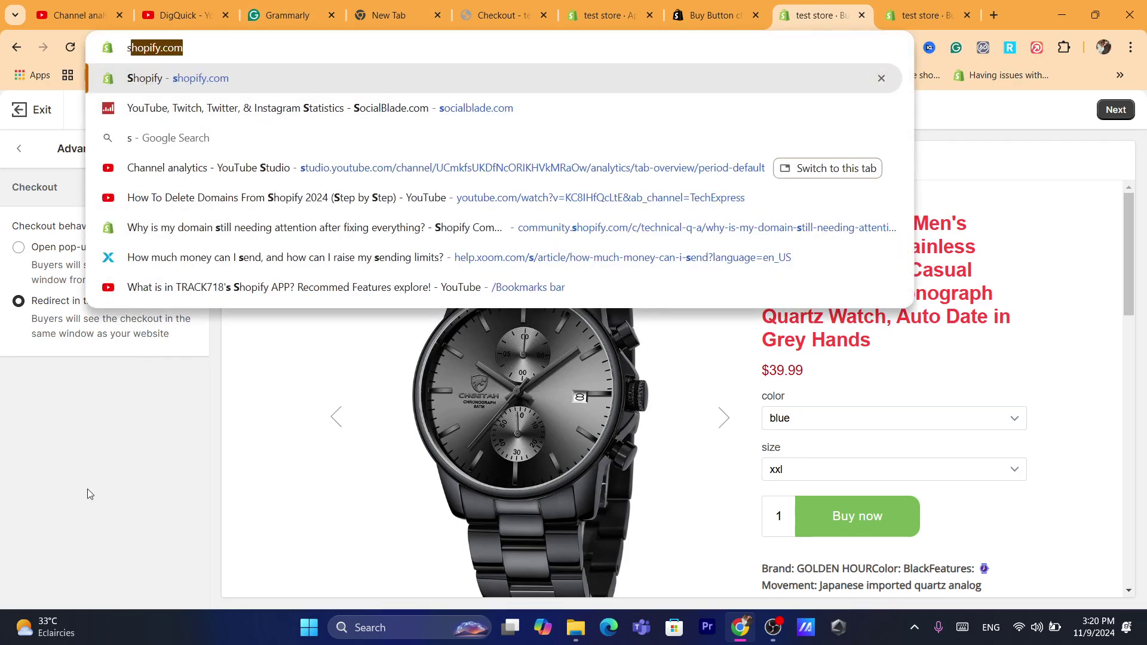
{"action": "key", "text": "Return"}
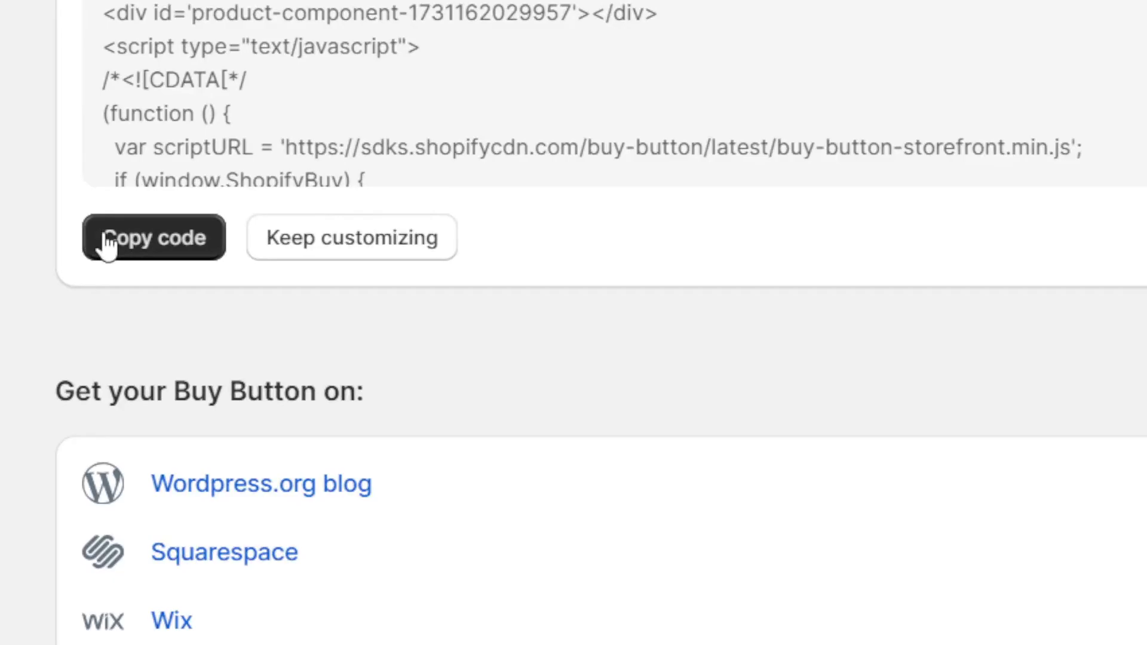
Copy the Buy Button embed code and return to the store admin.
{"action": "left_click", "coordinate": [257, 379]}
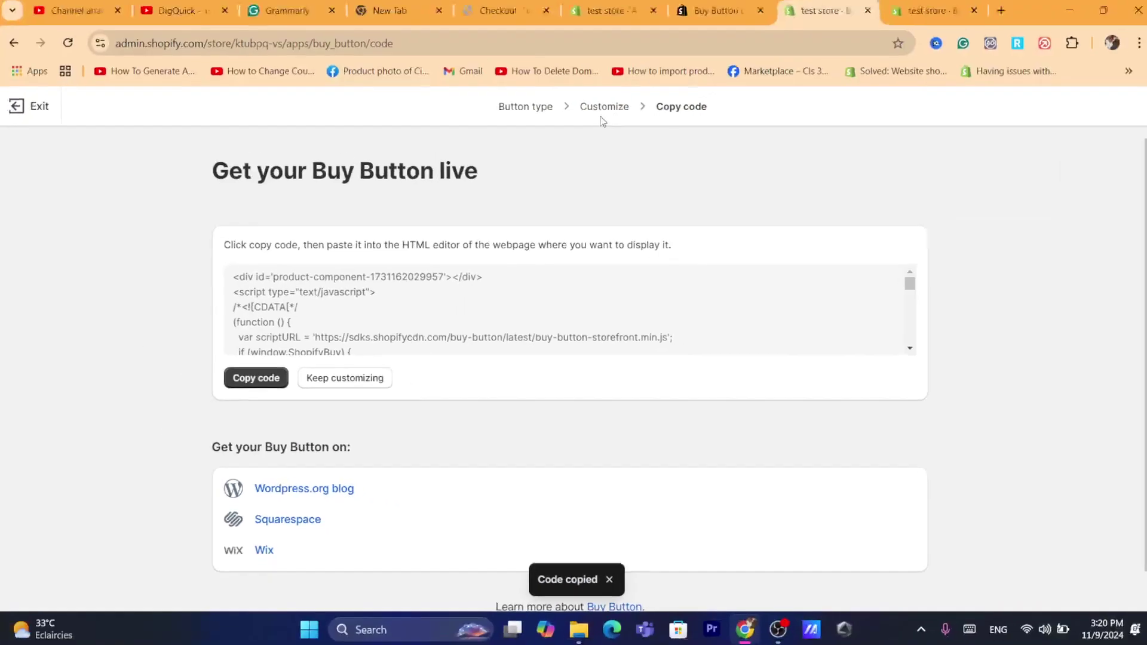
{"action": "left_click", "coordinate": [614, 7]}
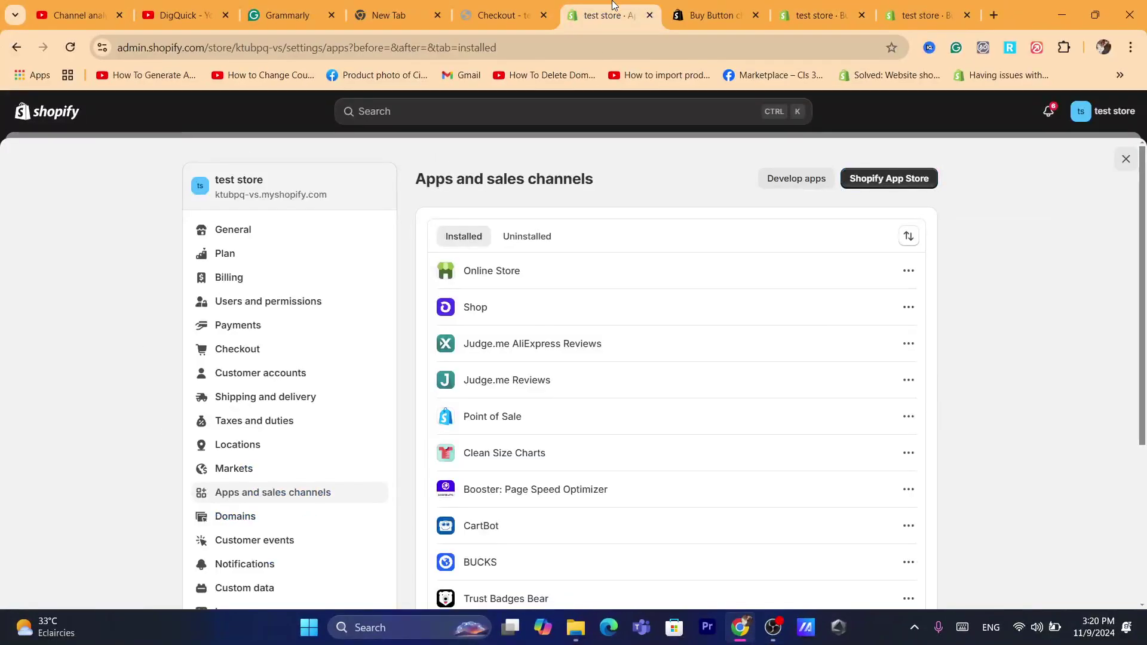
{"action": "left_click", "coordinate": [1126, 158]}
Open the RollsTimi Pagani Design DD40 PD1783 watch from the Products list.
{"action": "left_click", "coordinate": [69, 197]}
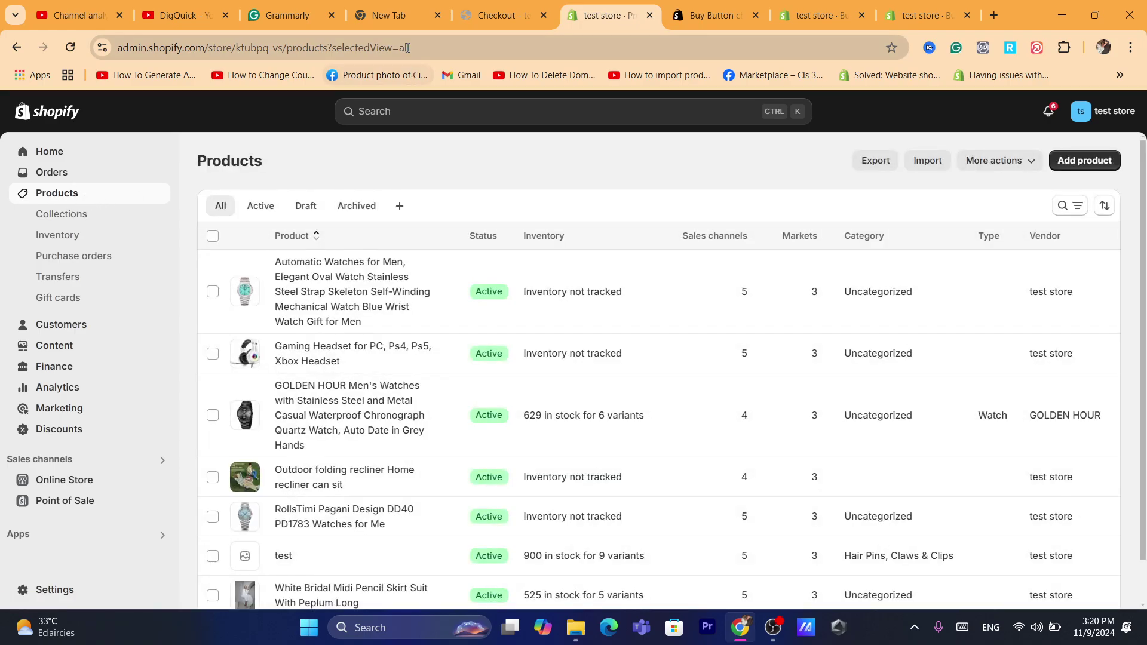
{"action": "left_click", "coordinate": [408, 48]}
{"action": "type", "text": "s"}
{"action": "left_click", "coordinate": [954, 220]}
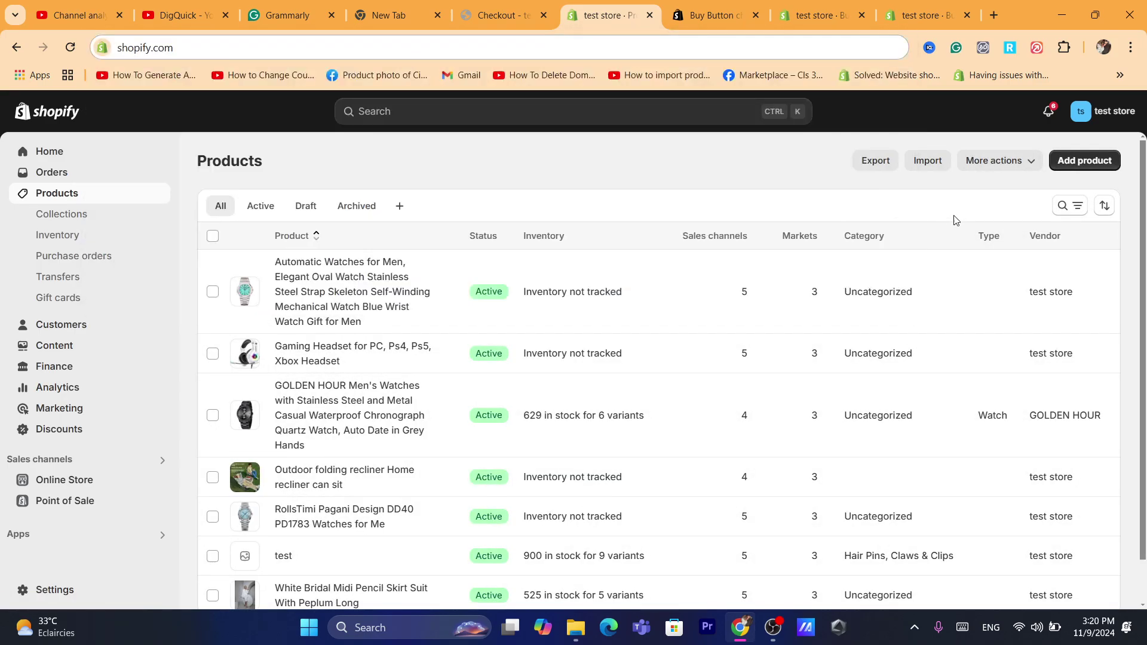
{"action": "scroll", "coordinate": [528, 310], "scroll_direction": "down", "scroll_amount": 2}
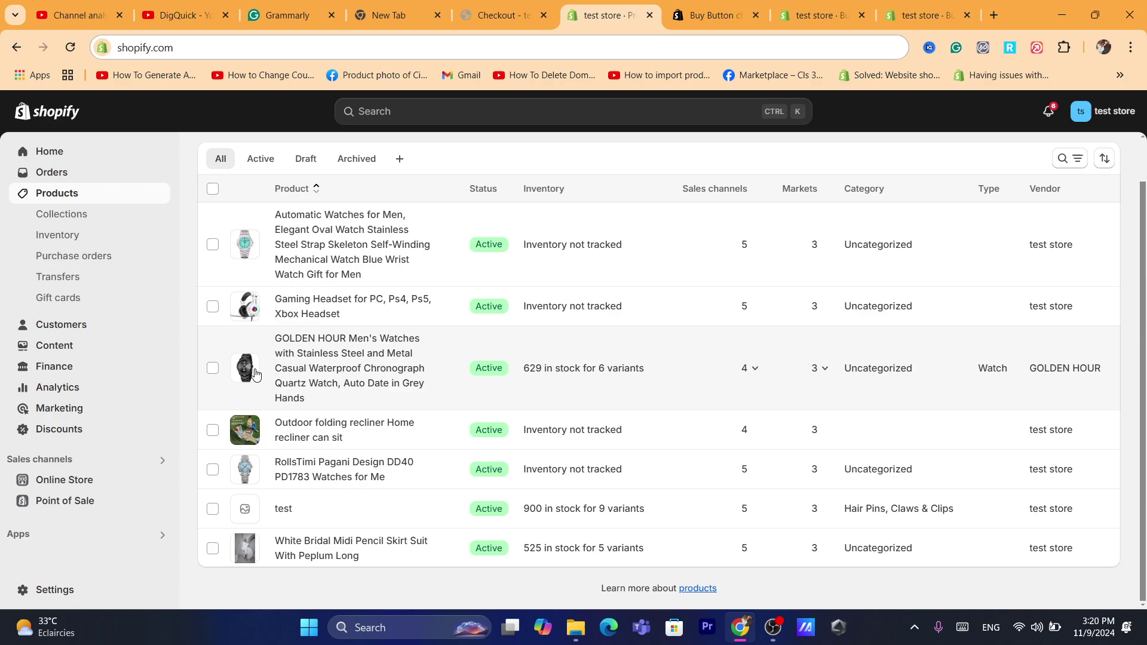
{"action": "left_click", "coordinate": [300, 480]}
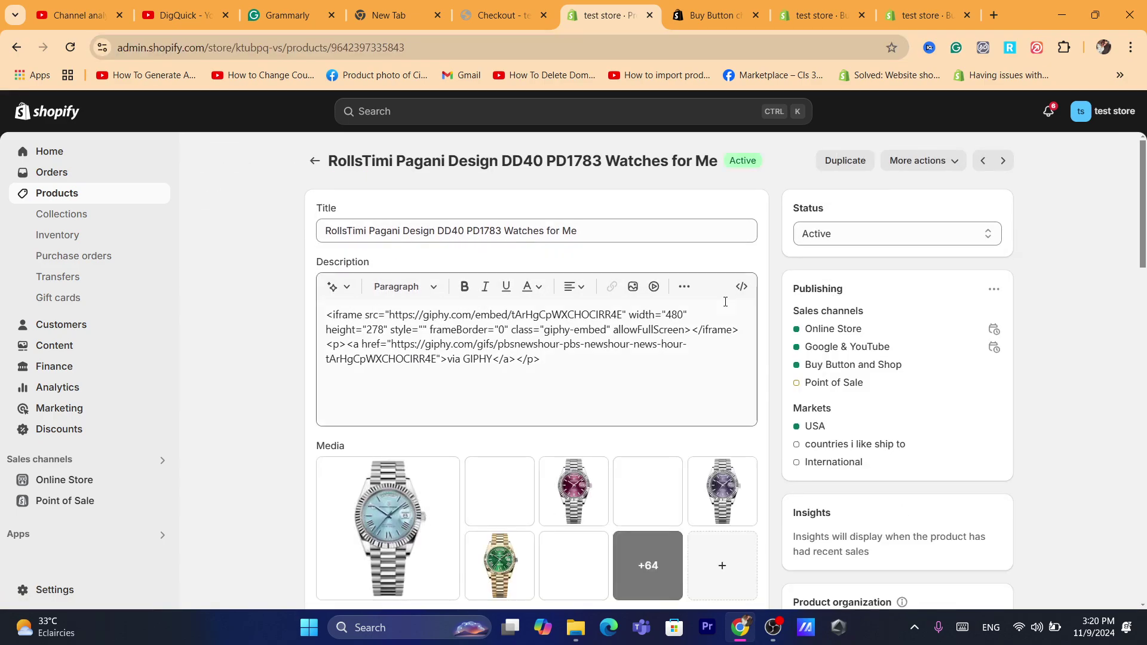
Clear the RollsTimi product's existing iframe description.
{"action": "left_click", "coordinate": [684, 346]}
{"action": "key", "text": "ctrl+a"}
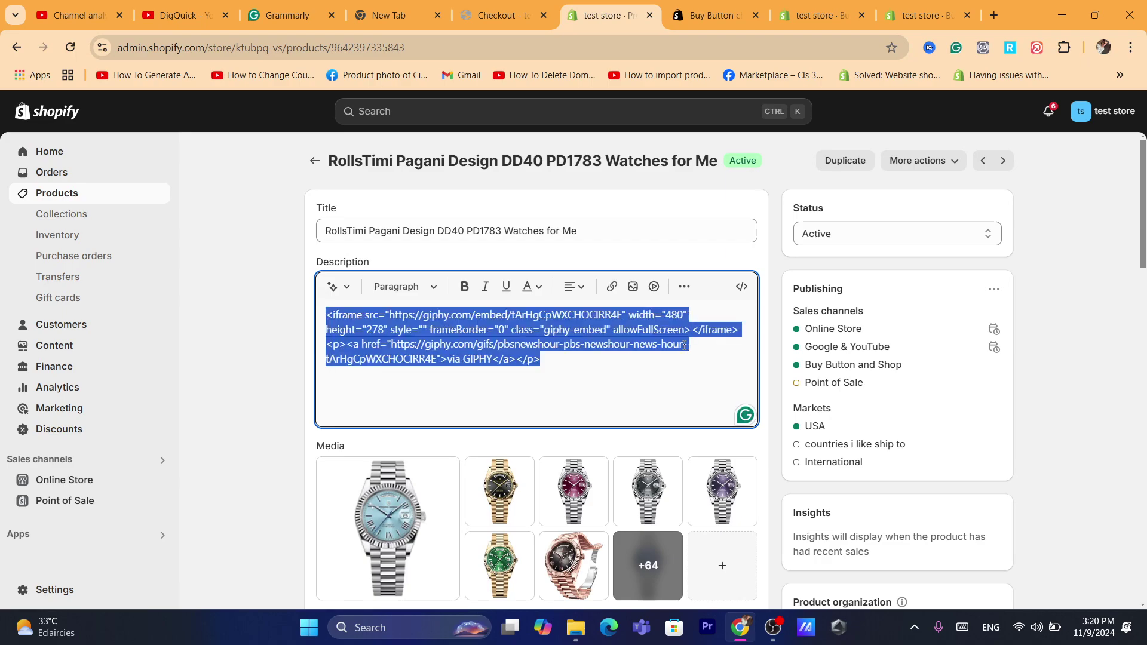
{"action": "key", "text": "BackSpace"}
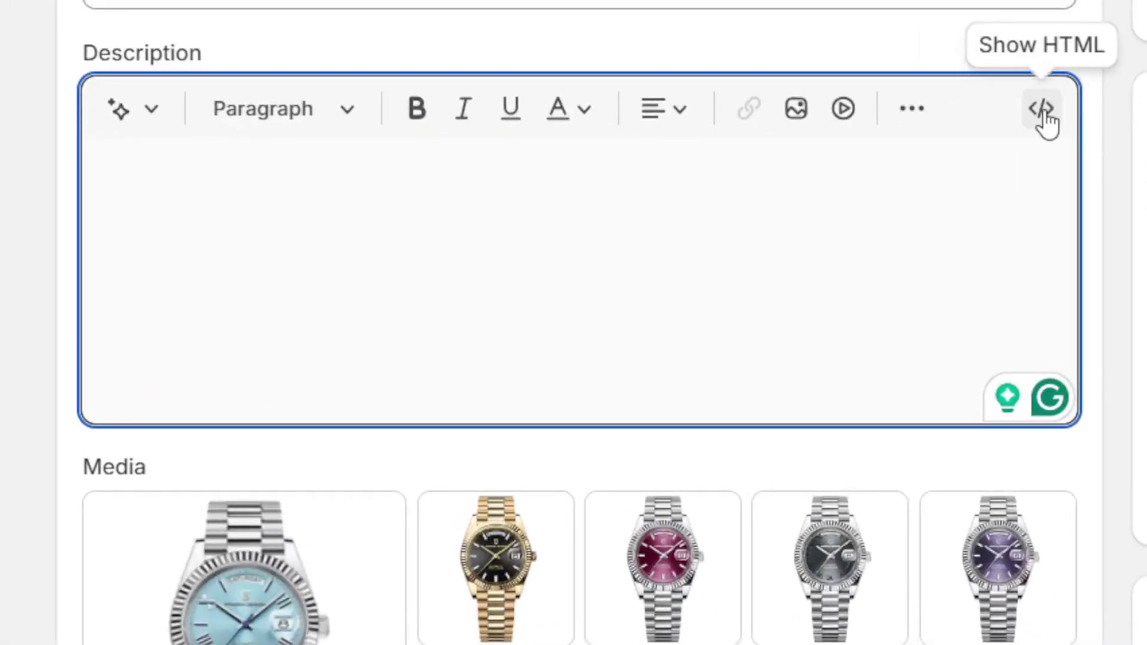
Paste the Buy Button embed code into the description's HTML and save the product.
{"action": "left_click", "coordinate": [1045, 113]}
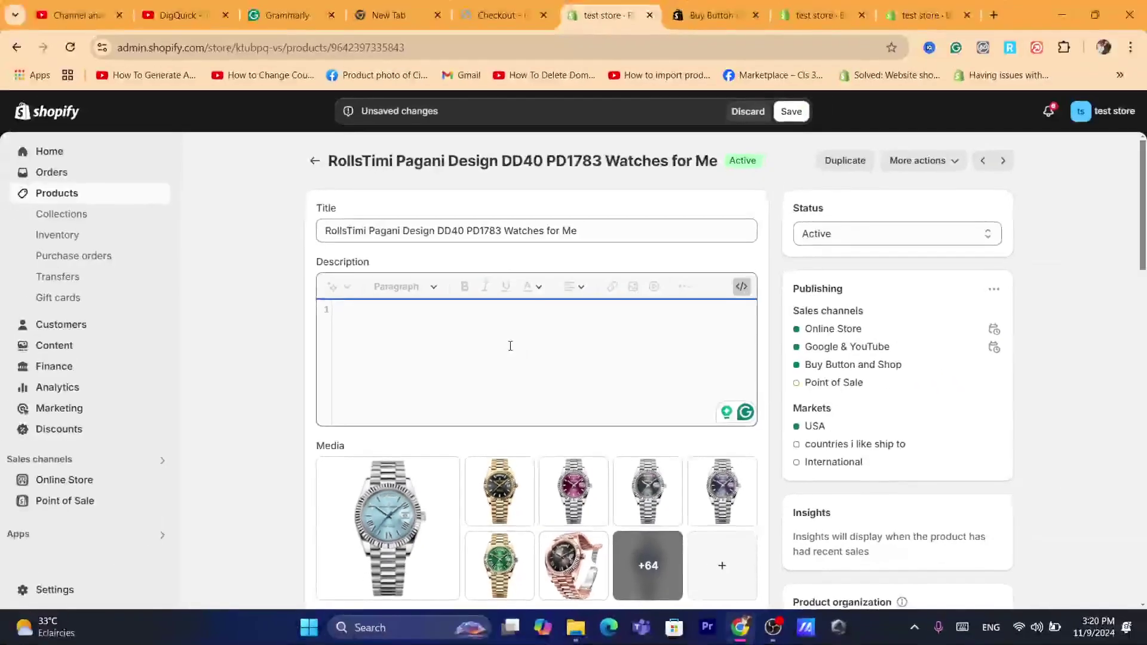
{"action": "right_click", "coordinate": [442, 349]}
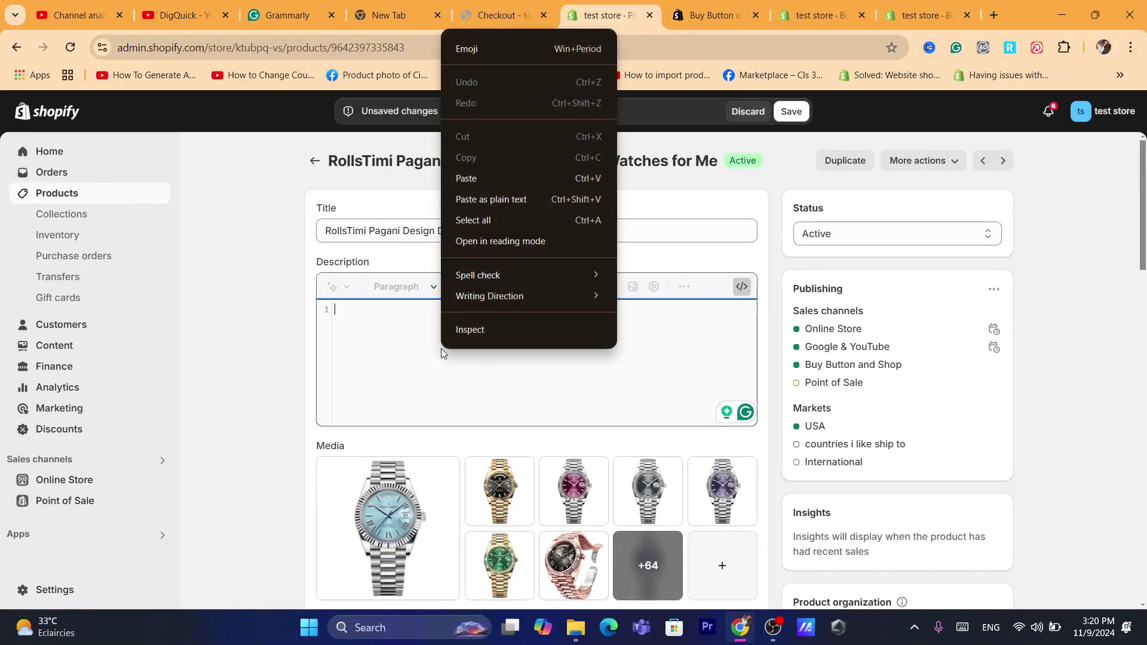
{"action": "left_click", "coordinate": [488, 173]}
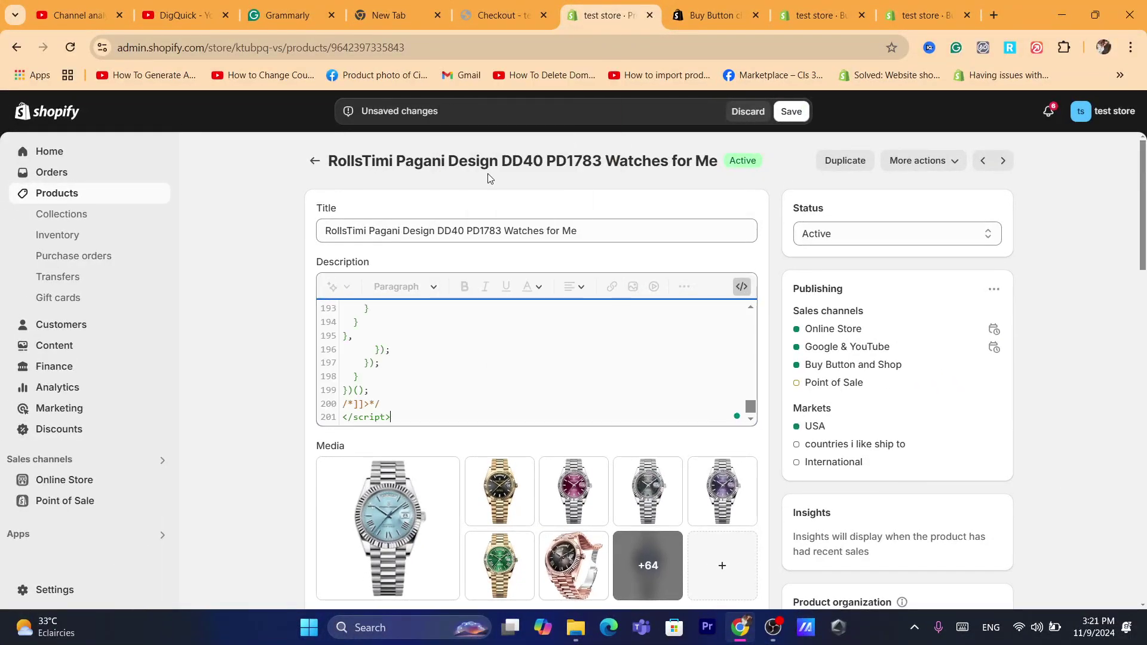
{"action": "left_click", "coordinate": [792, 111]}
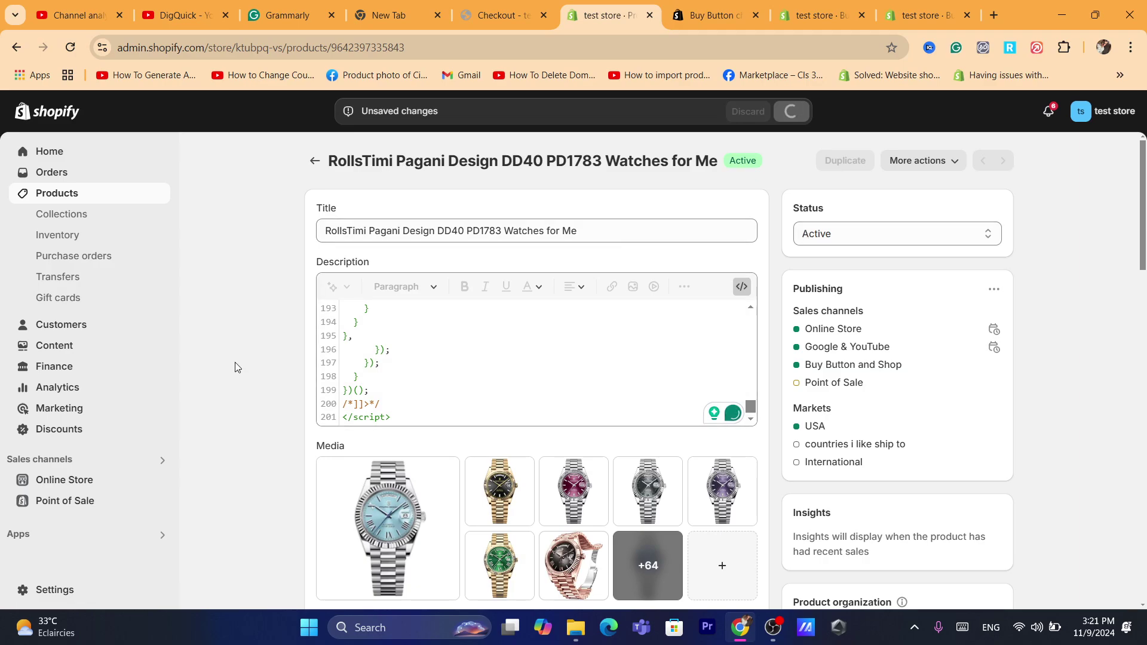
{"action": "left_click", "coordinate": [945, 164]}
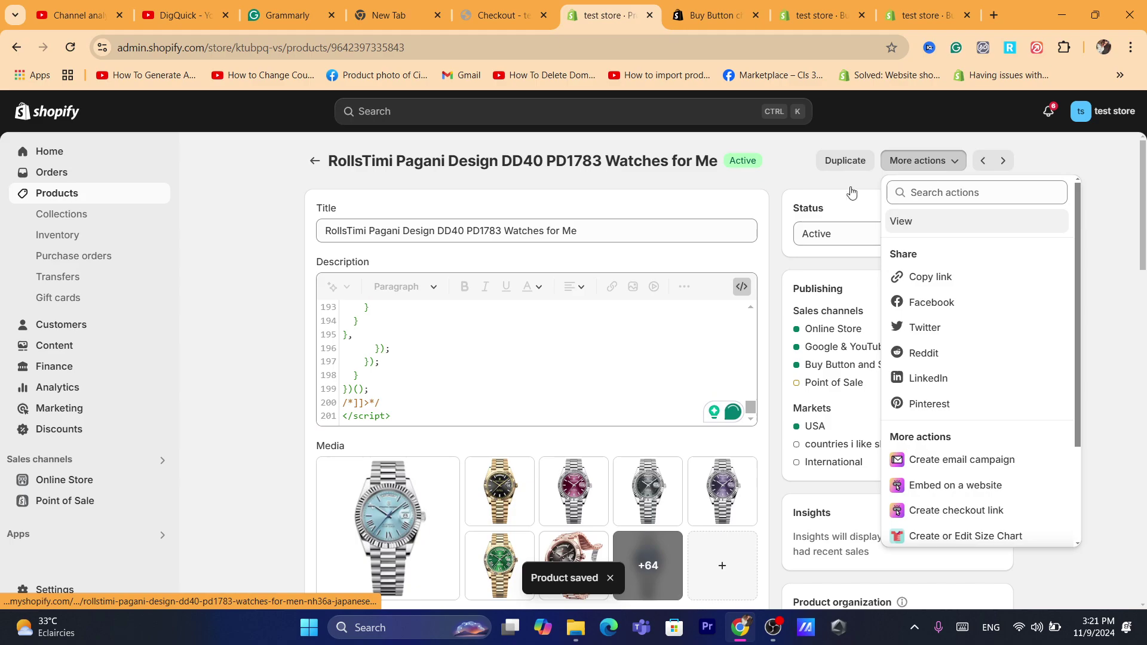
View the RollsTimi product on the live storefront via More actions.
{"action": "left_click", "coordinate": [655, 51]}
{"action": "type", "text": "s"}
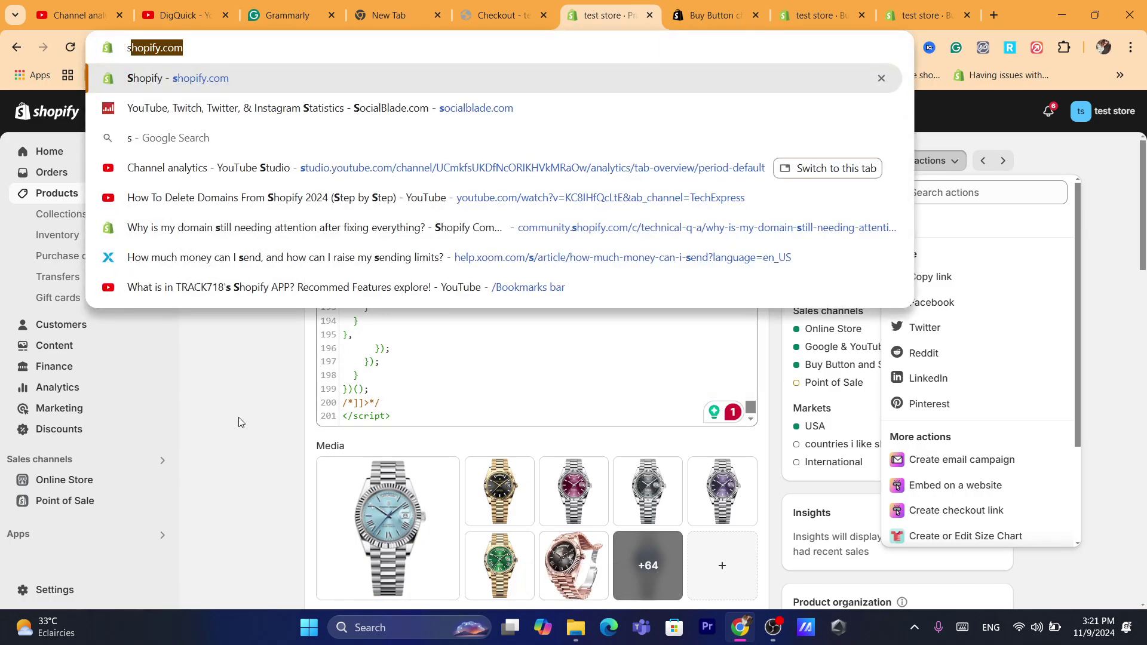
{"action": "left_click", "coordinate": [294, 414]}
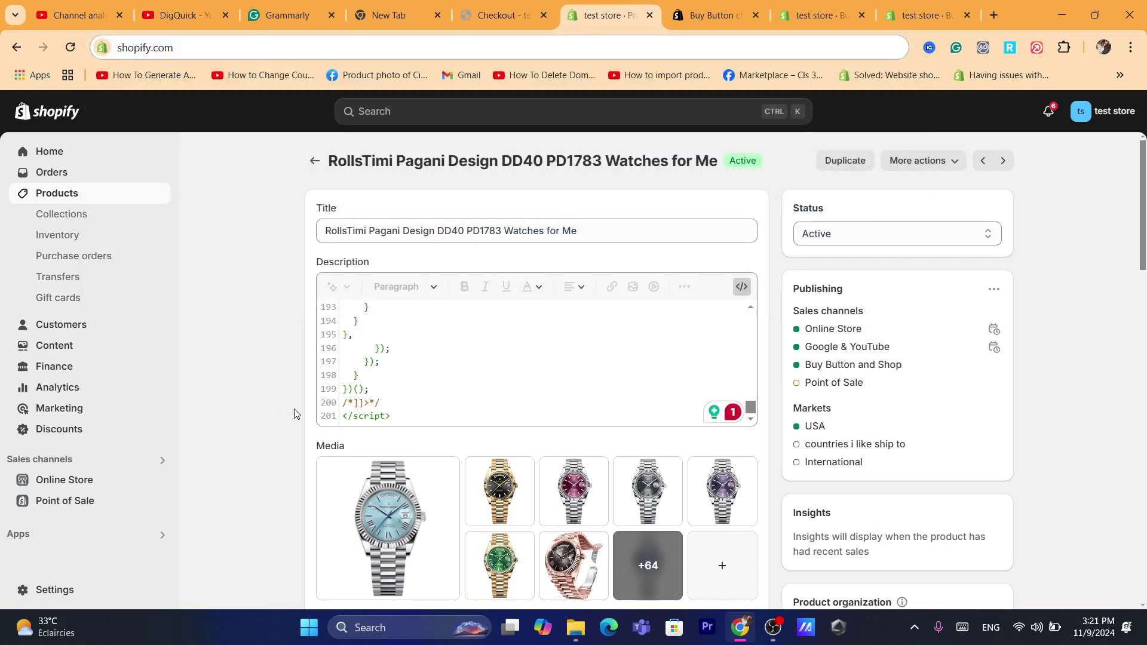
{"action": "left_click", "coordinate": [917, 165]}
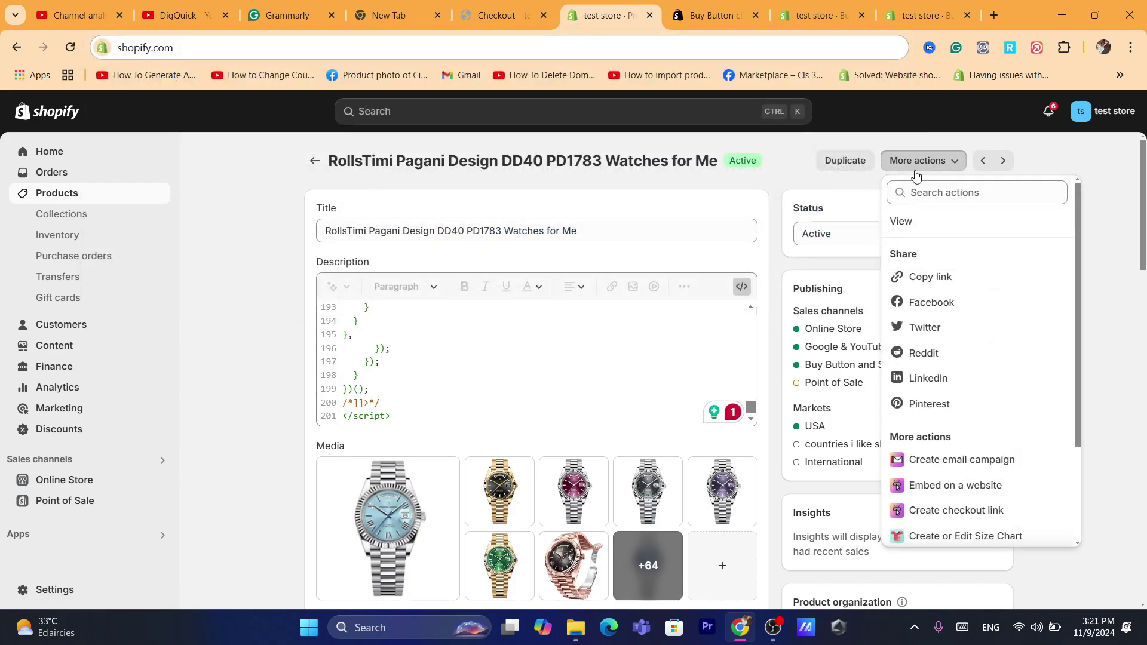
{"action": "left_click", "coordinate": [901, 222]}
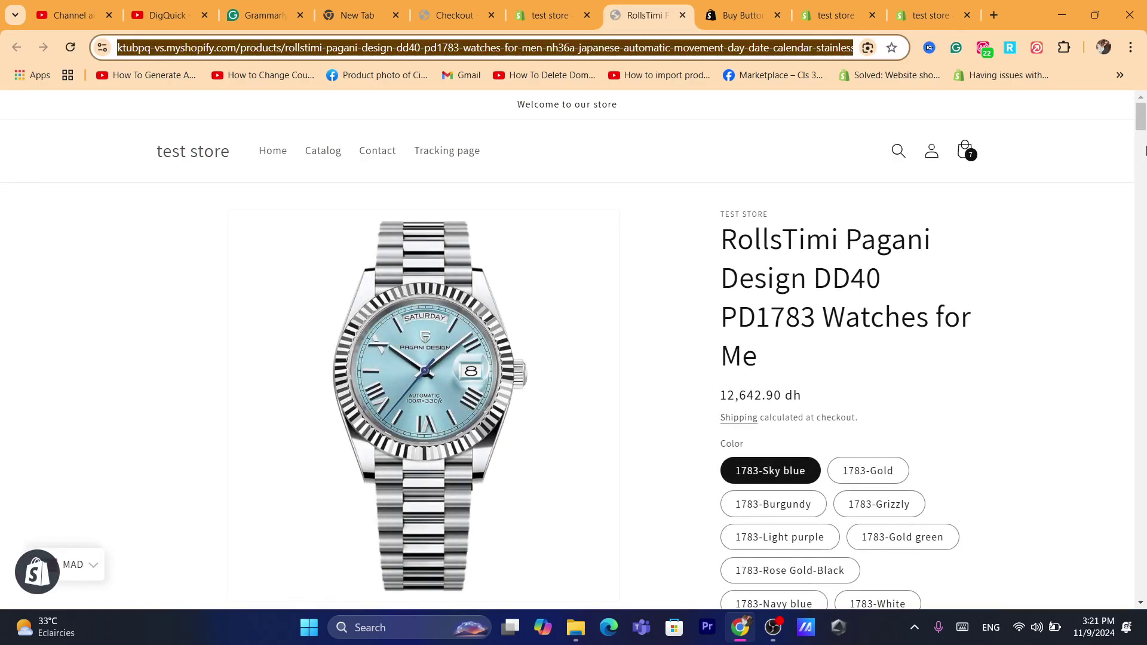
Set the embedded GOLDEN HOUR watch to blue, size m, and start checkout.
{"action": "left_click_drag", "start_coordinate": [1141, 119], "coordinate": [1146, 501]}
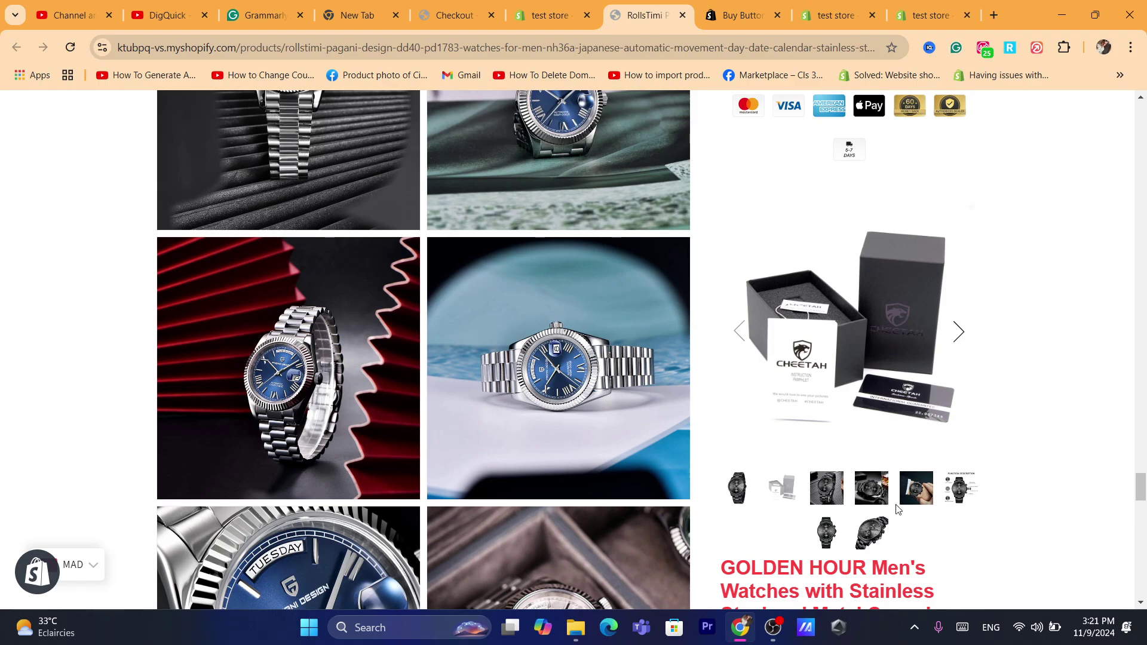
{"action": "left_click", "coordinate": [961, 332]}
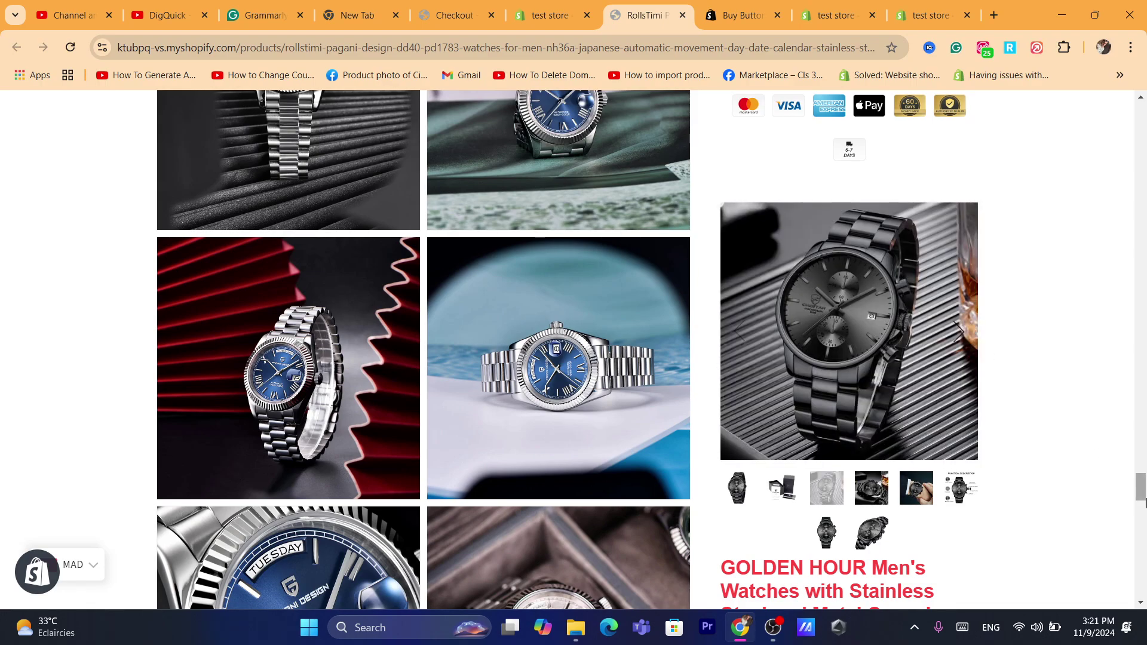
{"action": "scroll", "coordinate": [788, 195], "scroll_direction": "down", "scroll_amount": 10}
{"action": "left_click", "coordinate": [784, 179]}
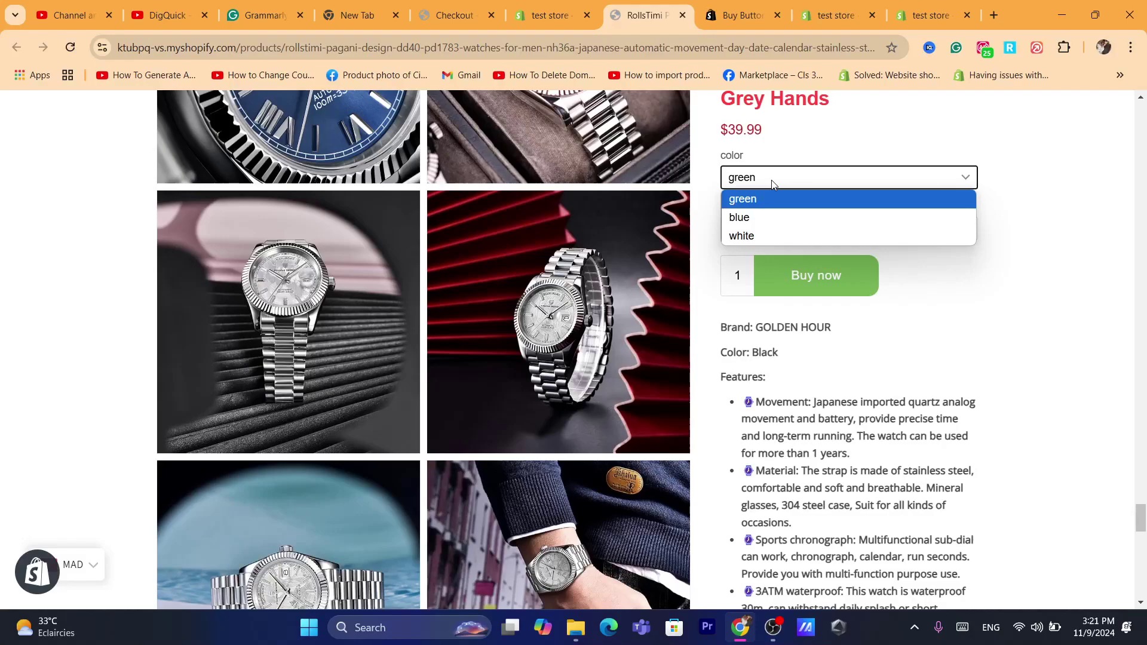
{"action": "left_click", "coordinate": [766, 214]}
{"action": "left_click", "coordinate": [757, 233]}
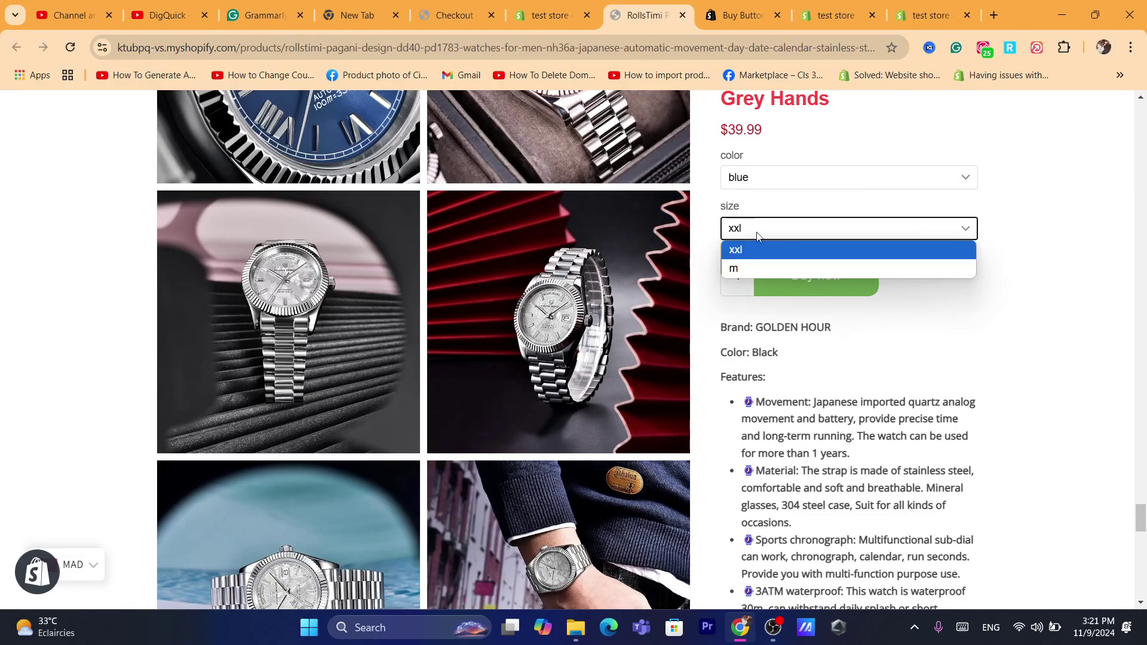
{"action": "left_click", "coordinate": [758, 267]}
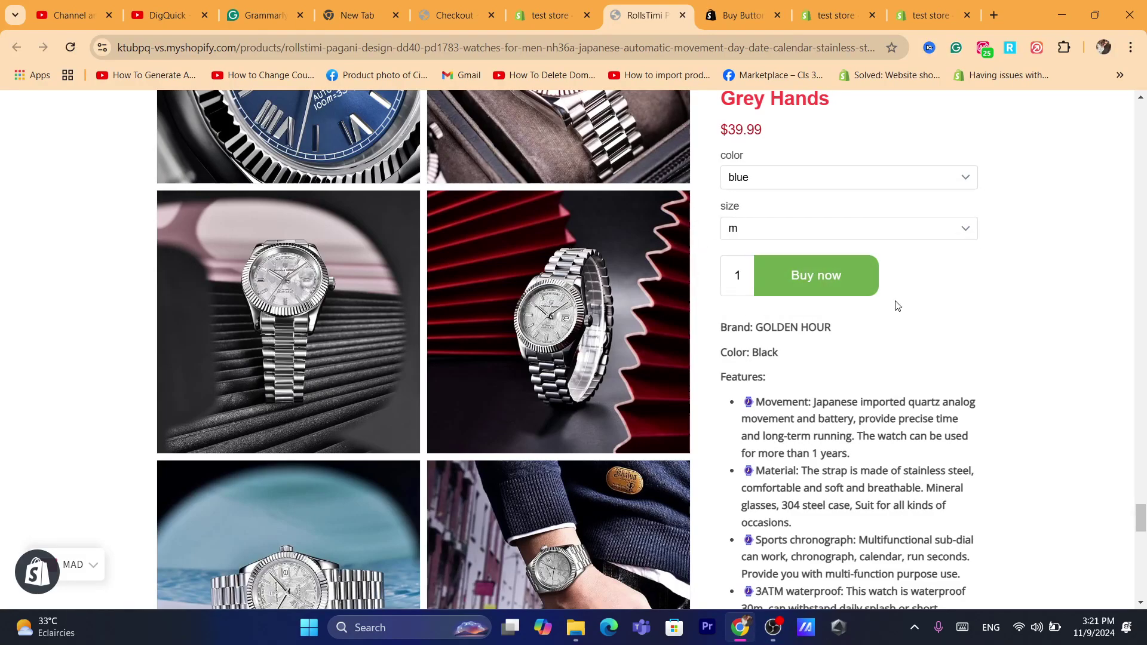
{"action": "left_click", "coordinate": [831, 286]}
{"action": "left_click", "coordinate": [821, 283]}
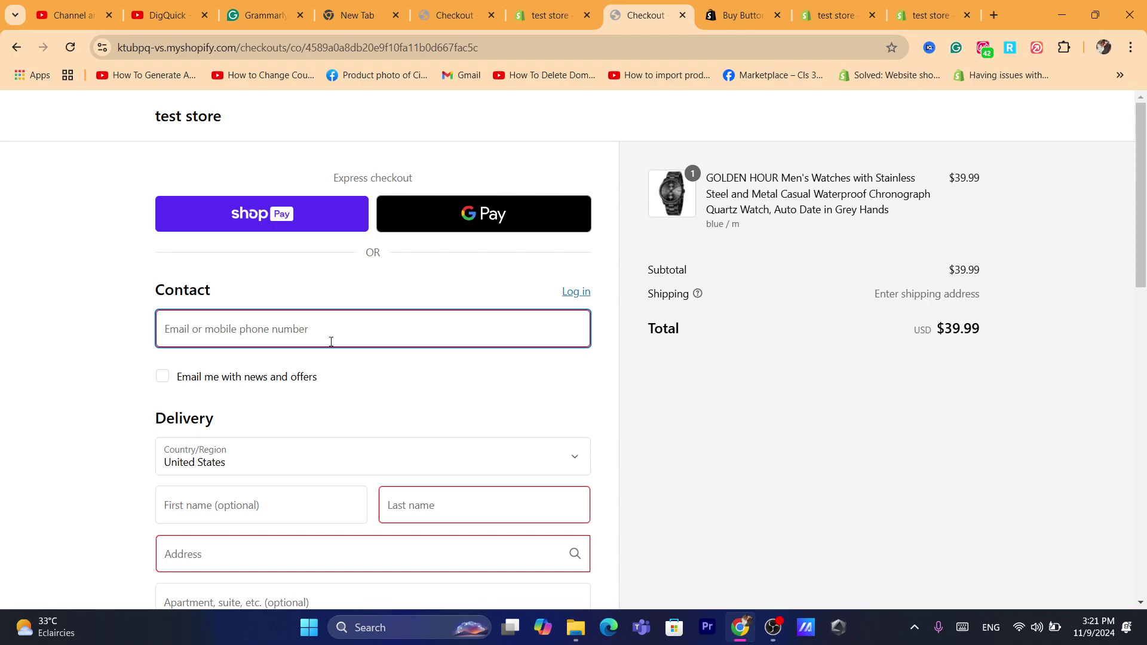
Paste the Buy Button code into the address bar, then dismiss it, staying on the $39.99 checkout.
{"action": "left_click", "coordinate": [566, 59]}
{"action": "key", "text": "ctrl+v"}
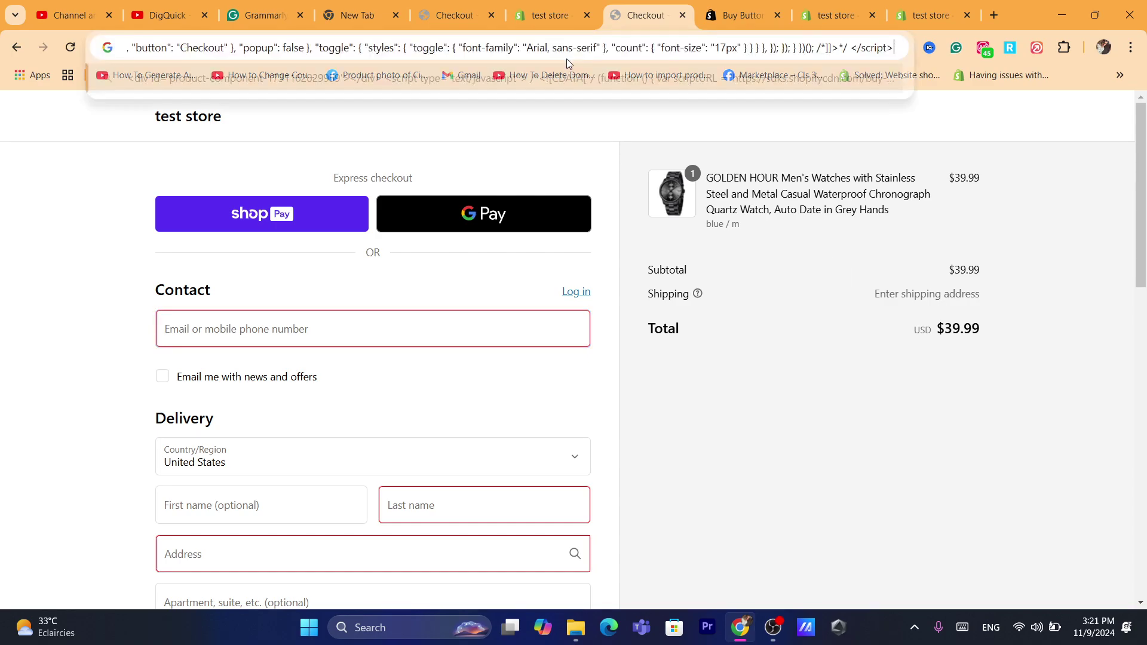
{"action": "left_click", "coordinate": [178, 294]}
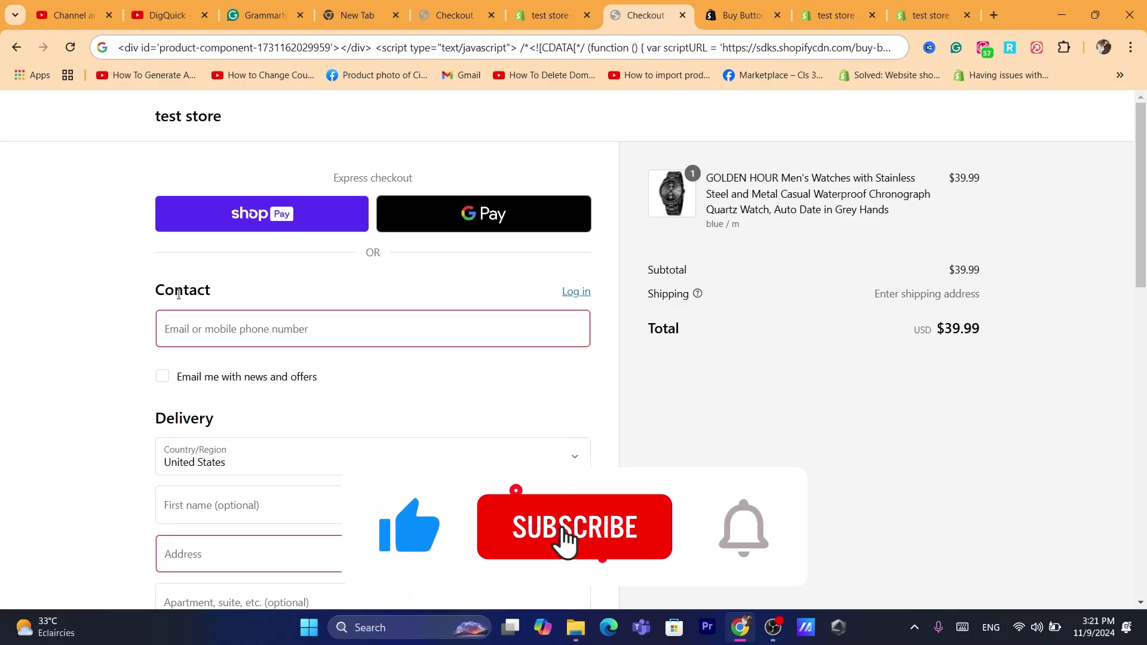